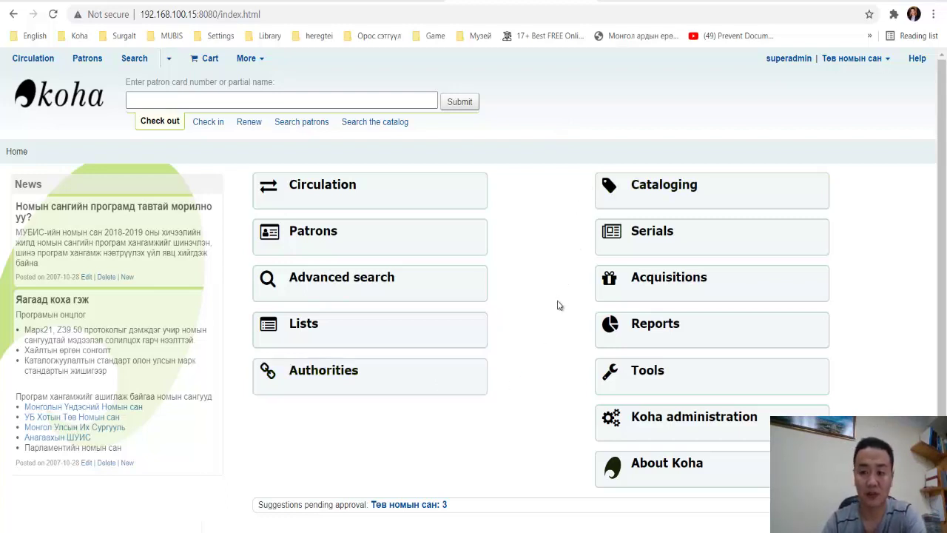
Step: Open the list of saved reports in the Reports module
left_click(655, 328)
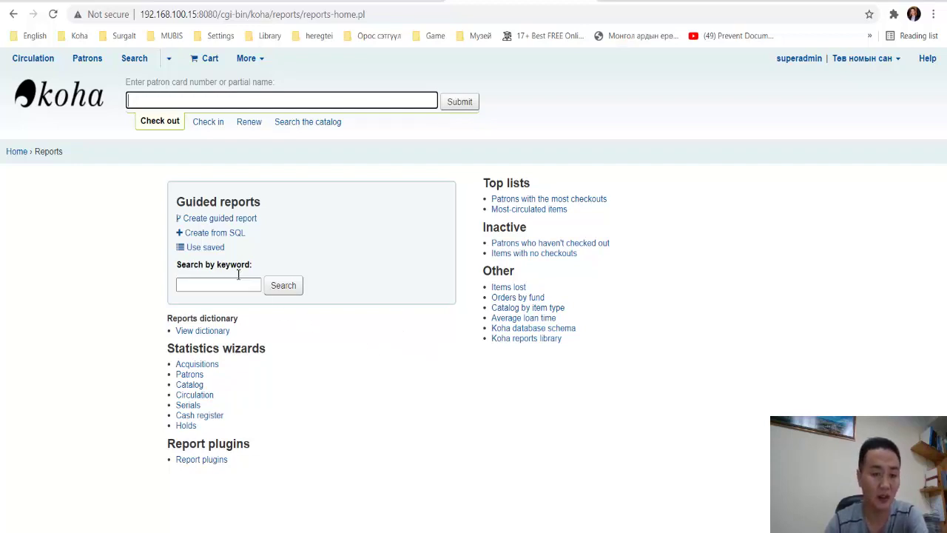
left_click(202, 249)
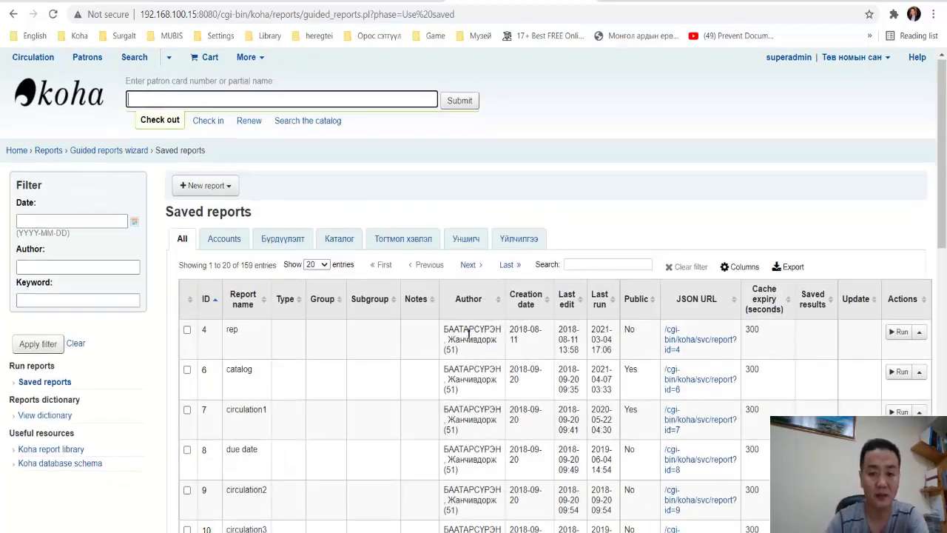
scroll(469, 334, "down", 1)
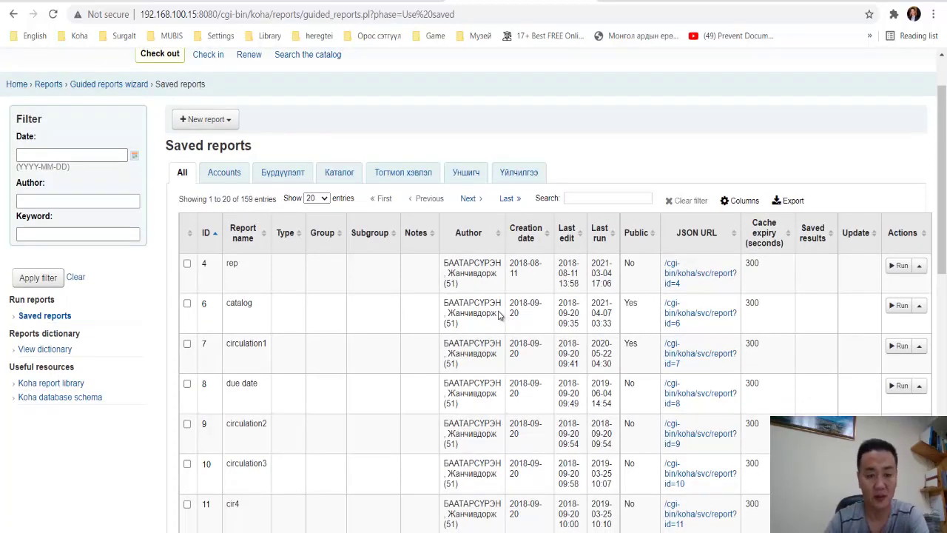
scroll(518, 344, "down", 2)
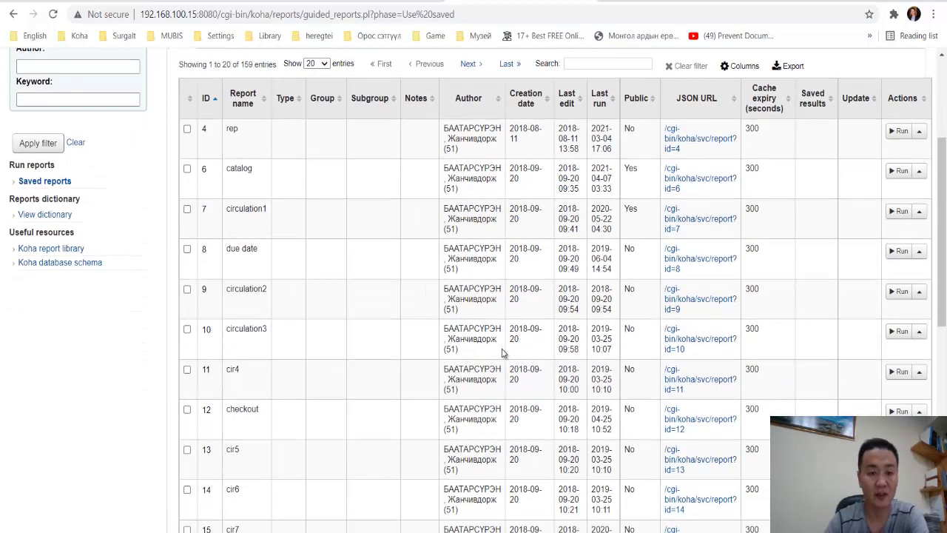
scroll(502, 353, "up", 2)
Step: Browse the saved reports by category and examine the report names in the Каталог group
left_click(282, 110)
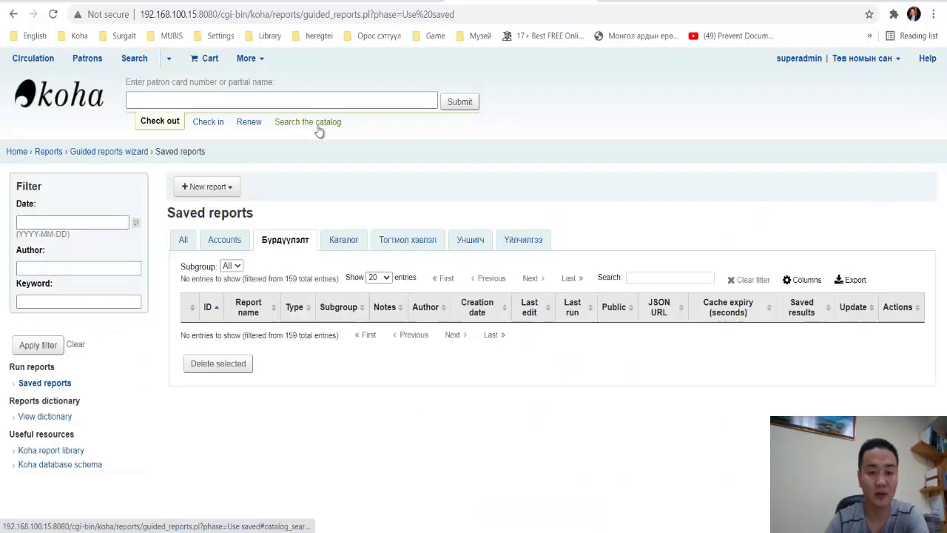
left_click(343, 239)
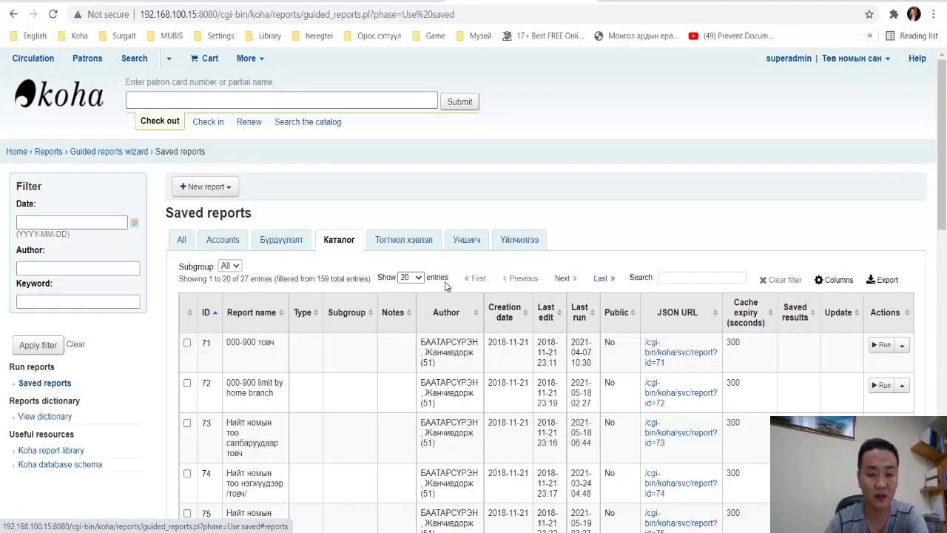
left_click(474, 241)
left_click(518, 244)
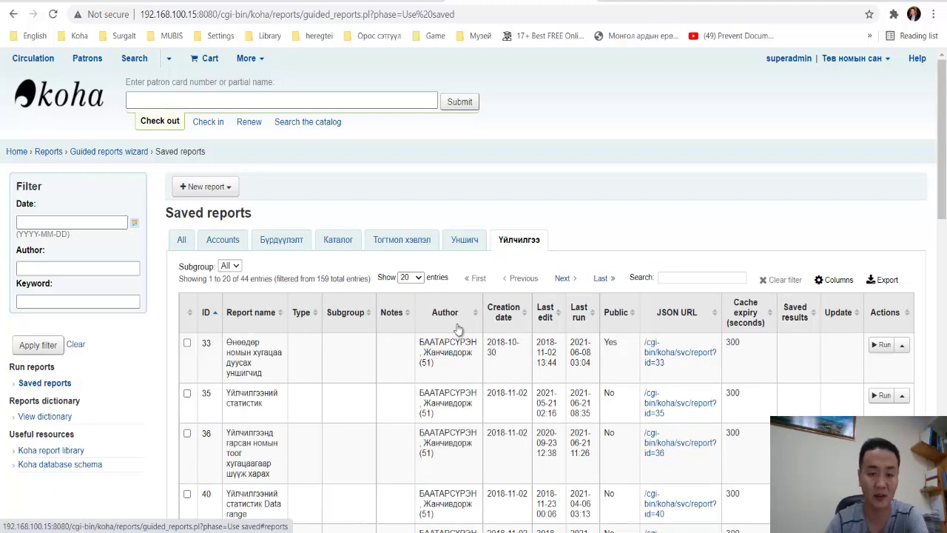
left_click(344, 246)
scroll(379, 356, "down", 15)
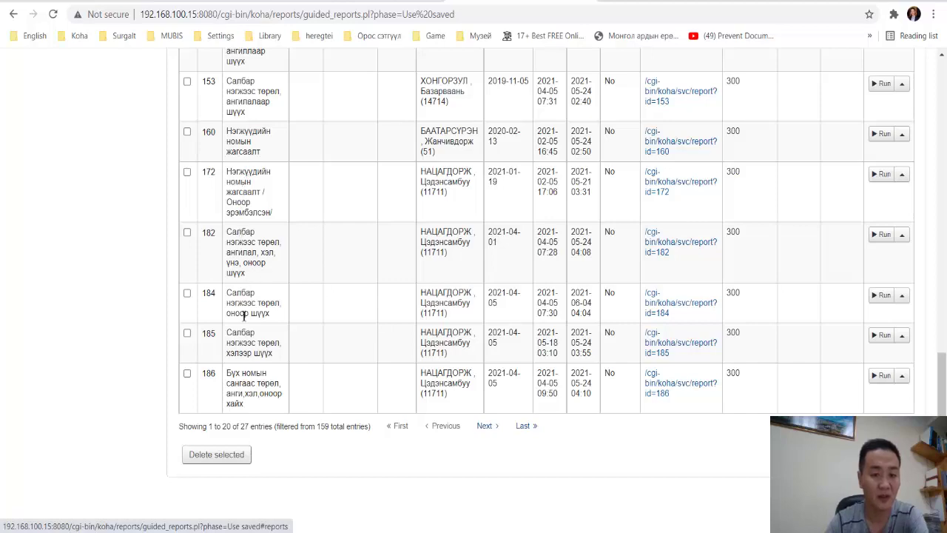
scroll(249, 324, "up", 1)
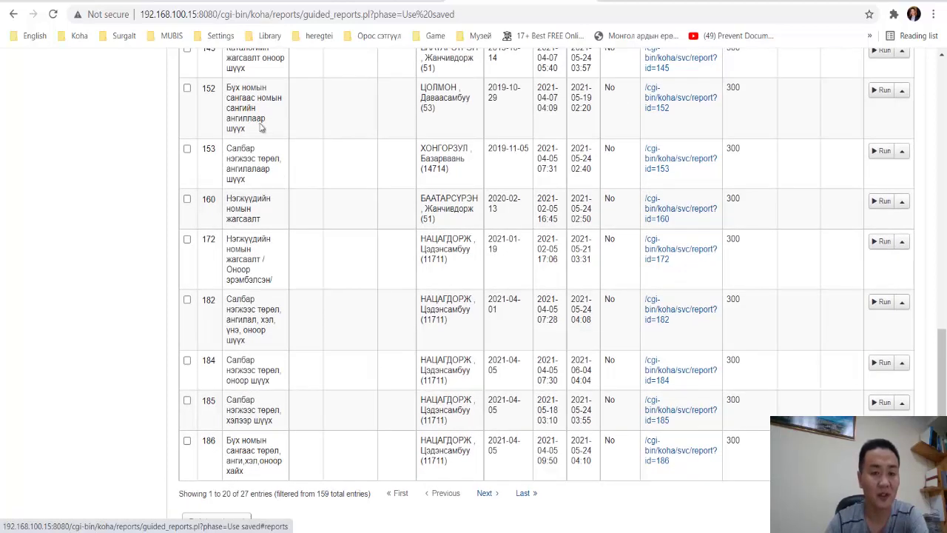
left_click_drag(254, 119, 236, 119)
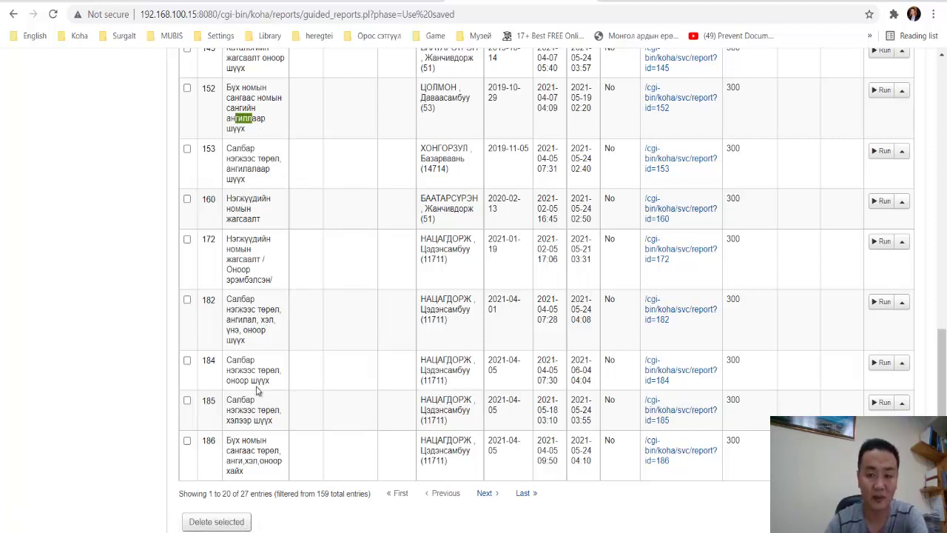
scroll(421, 432, "up", 10)
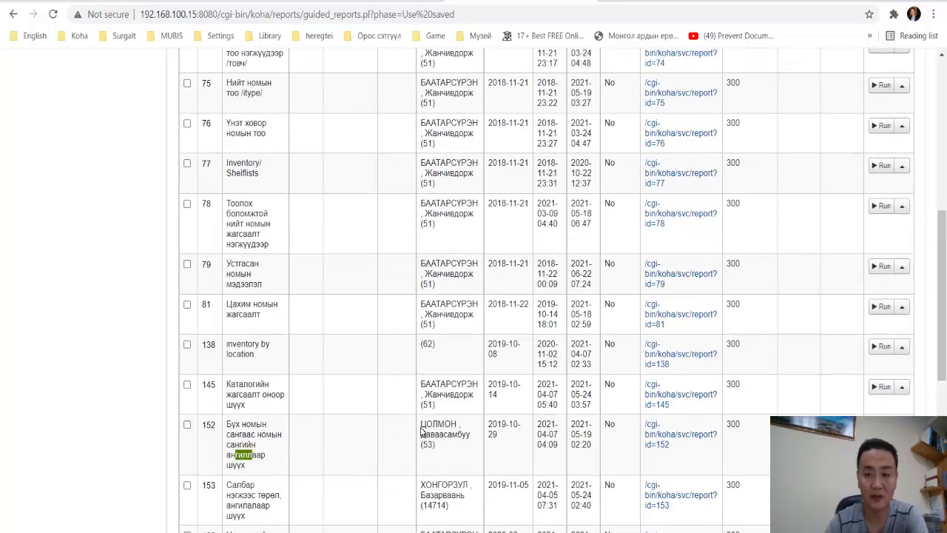
Step: Find report 55, "Номын сангаар үйлчлүүлсэн уншигчид /Номын сан, хугацаагаар шүүж харах/", in the Үйлчилгээ group and open its parameter form
left_click(519, 214)
scroll(446, 325, "down", 6)
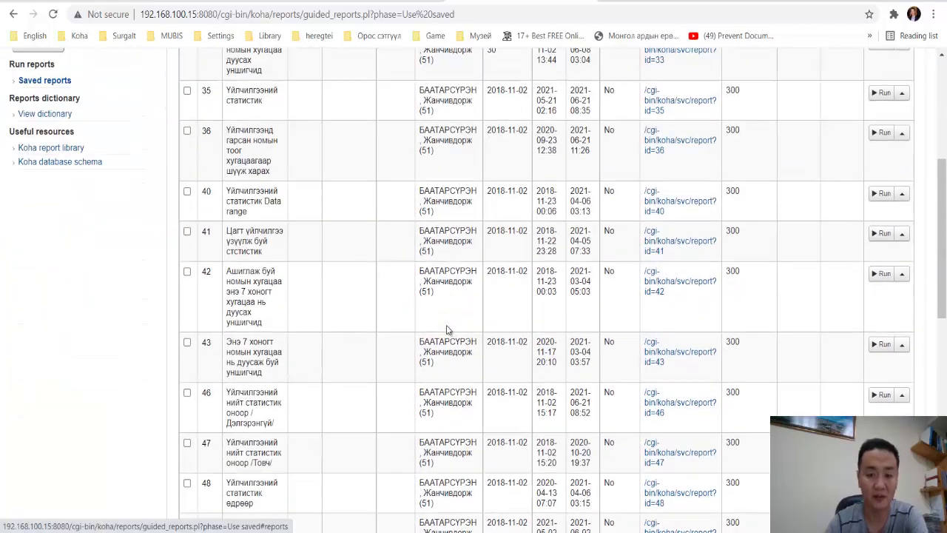
scroll(448, 328, "down", 6)
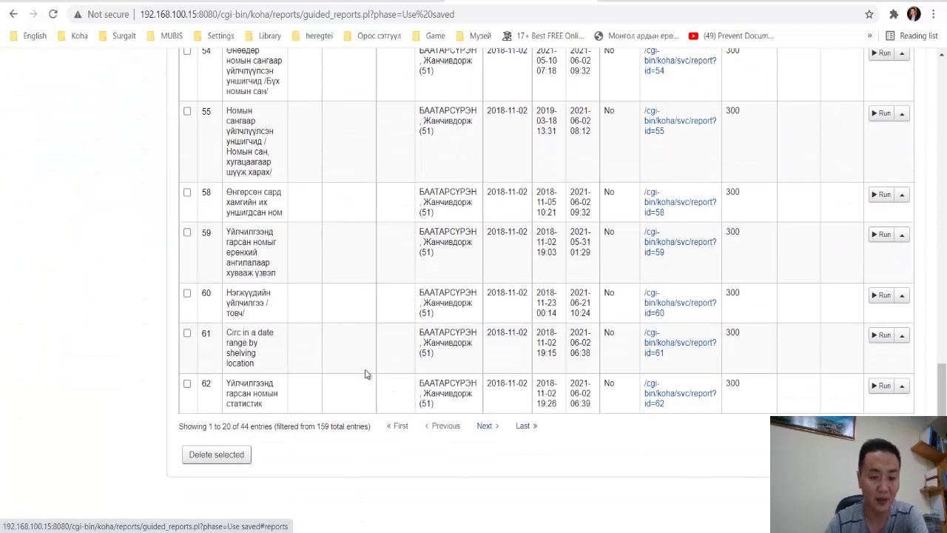
left_click_drag(241, 397, 263, 401)
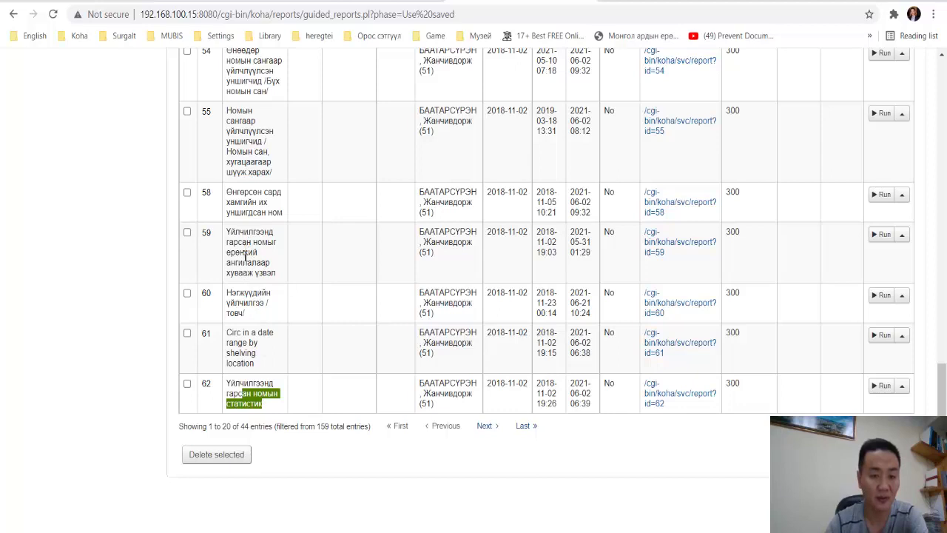
left_click_drag(241, 275, 257, 275)
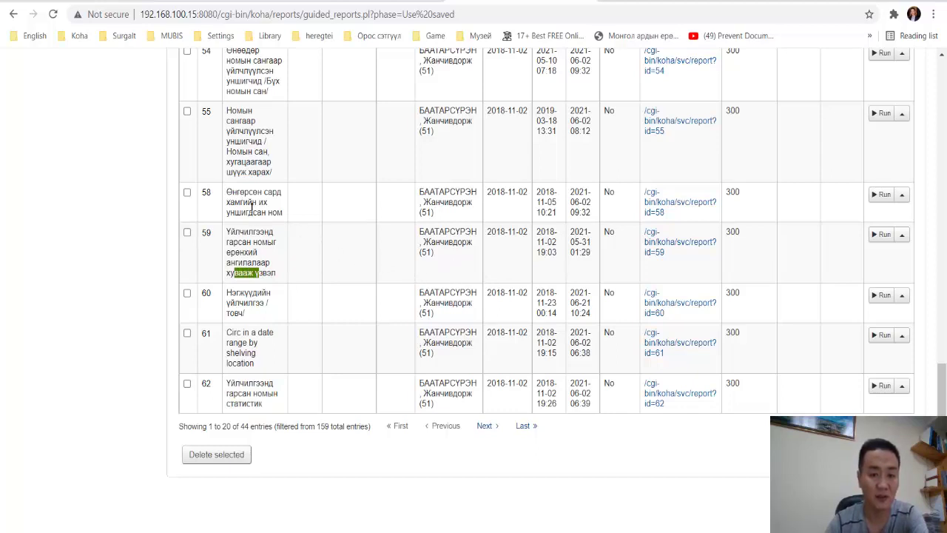
left_click_drag(243, 202, 272, 213)
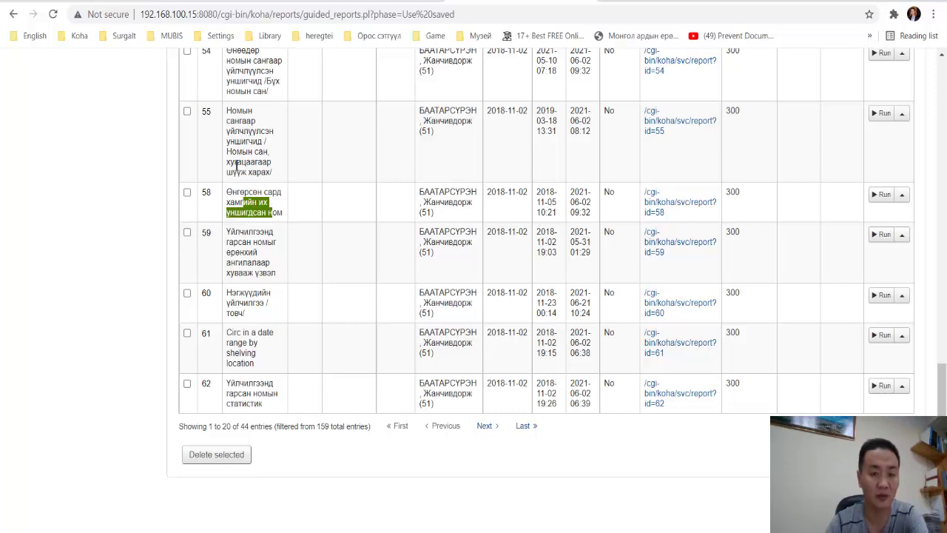
left_click_drag(234, 172, 268, 173)
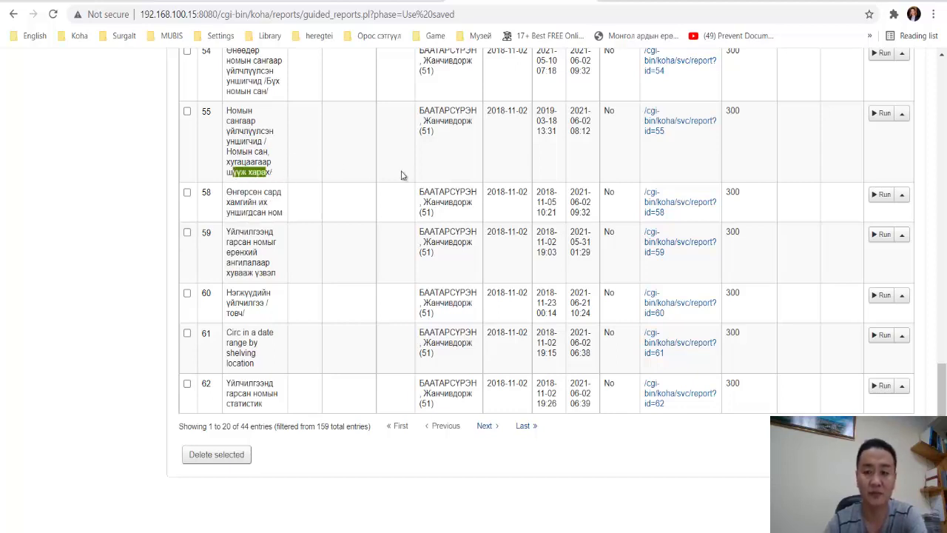
left_click(885, 118)
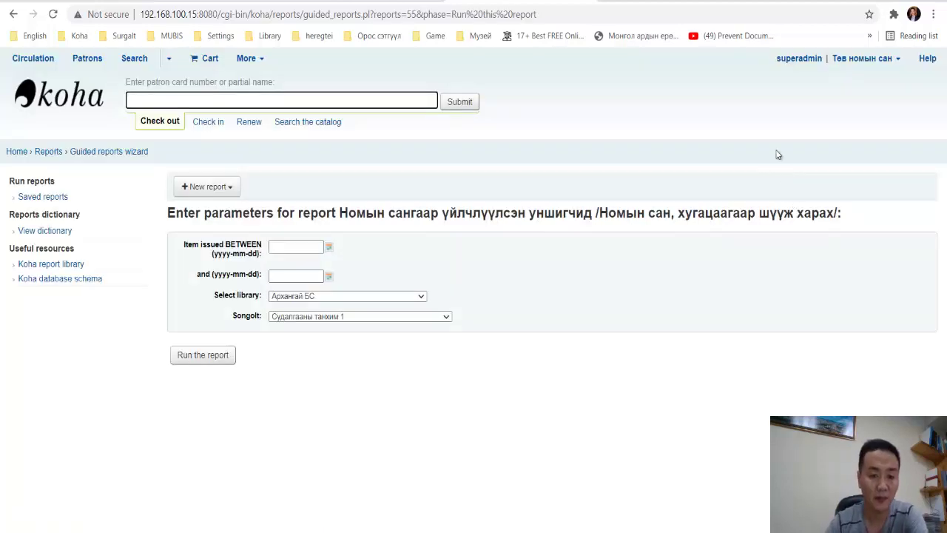
Step: Set the start date of the report's item issue period to 2021-01-01
left_click(328, 248)
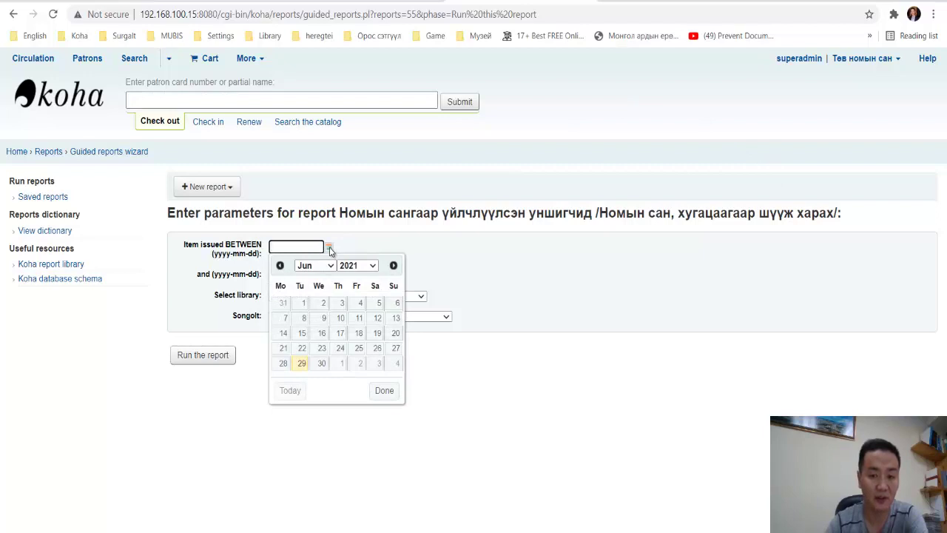
left_click_drag(649, 213, 752, 219)
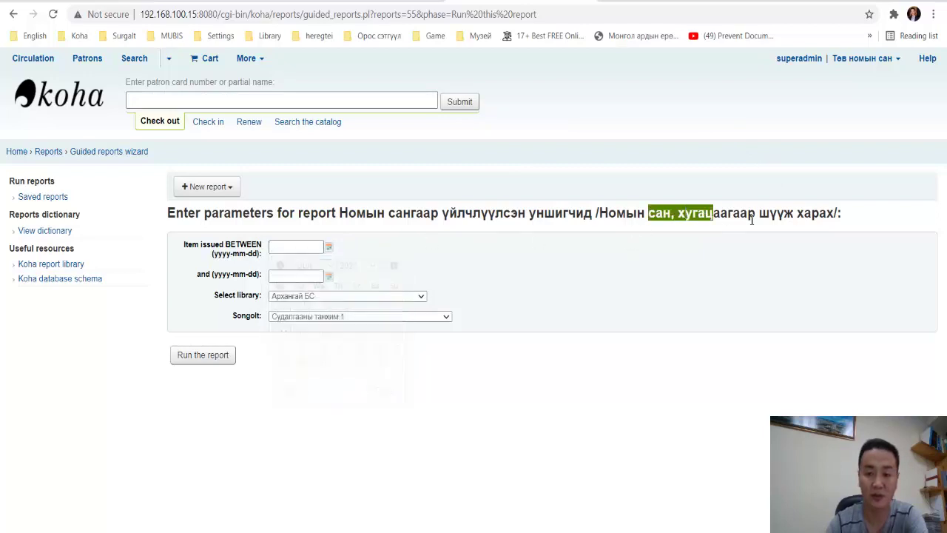
left_click(327, 249)
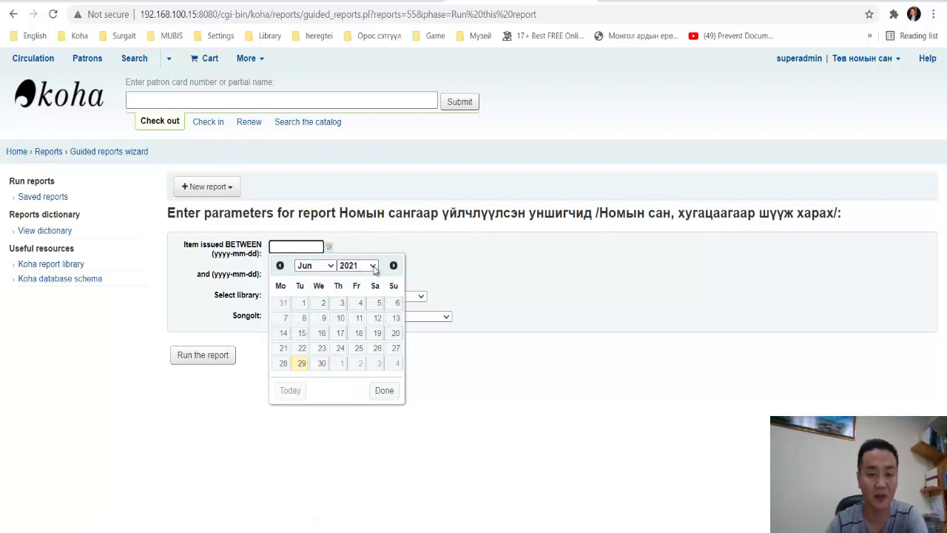
left_click(333, 268)
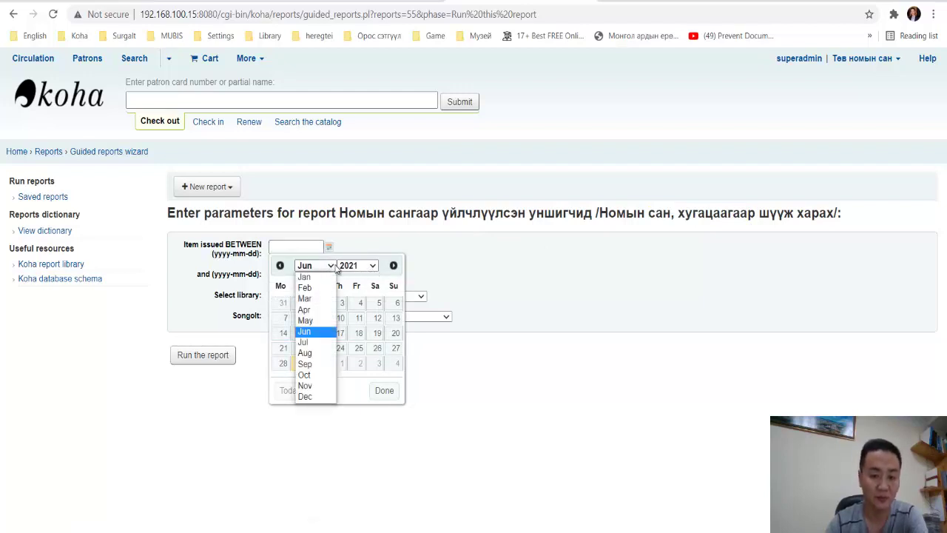
left_click(304, 277)
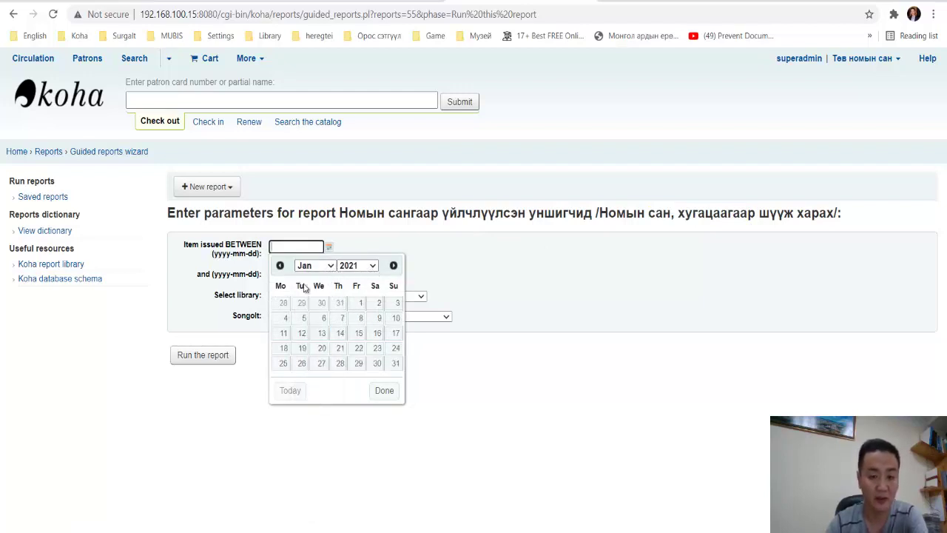
left_click(360, 303)
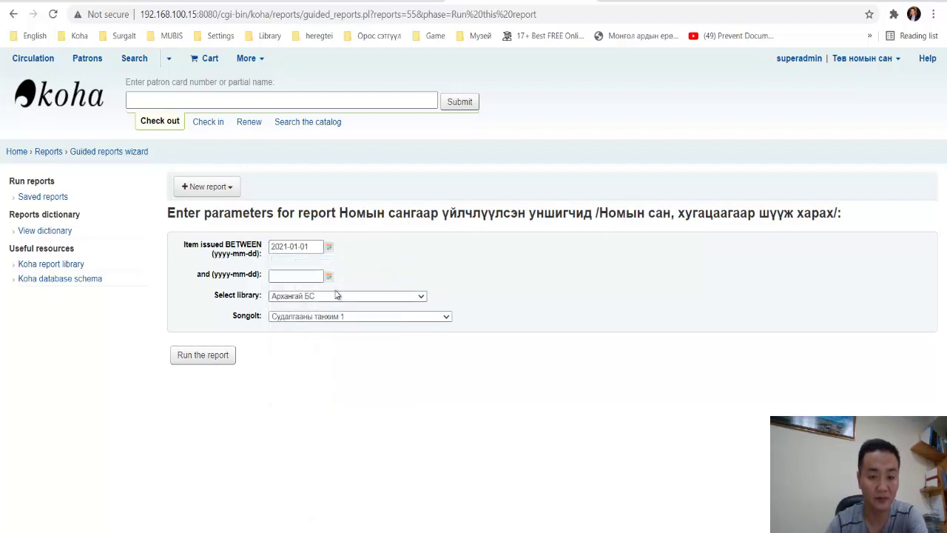
Step: Set the end date of the report's item issue period to 2021-06-01
left_click(329, 277)
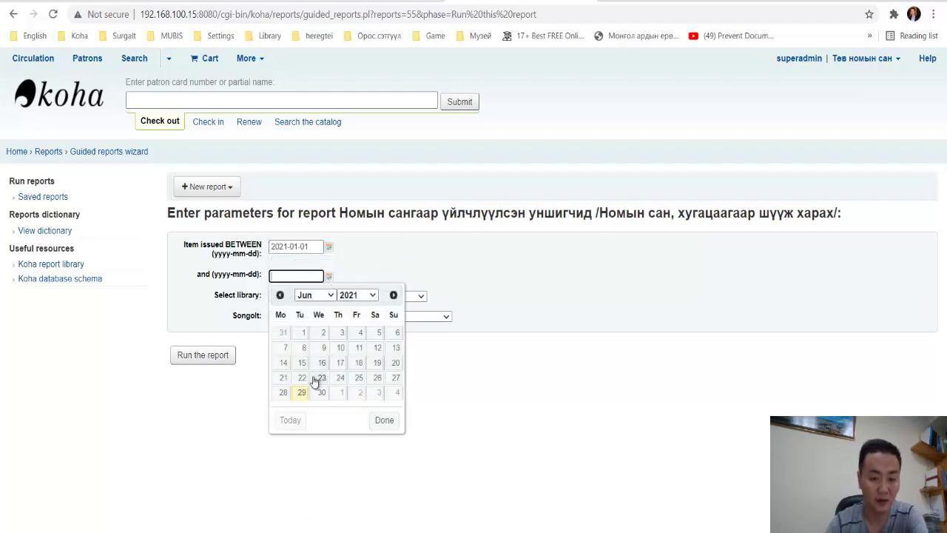
left_click(330, 296)
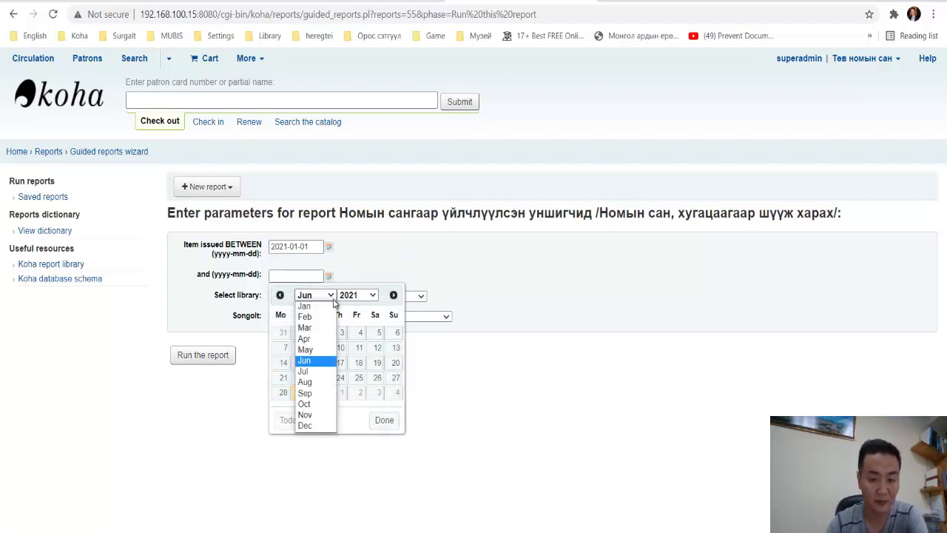
left_click(310, 359)
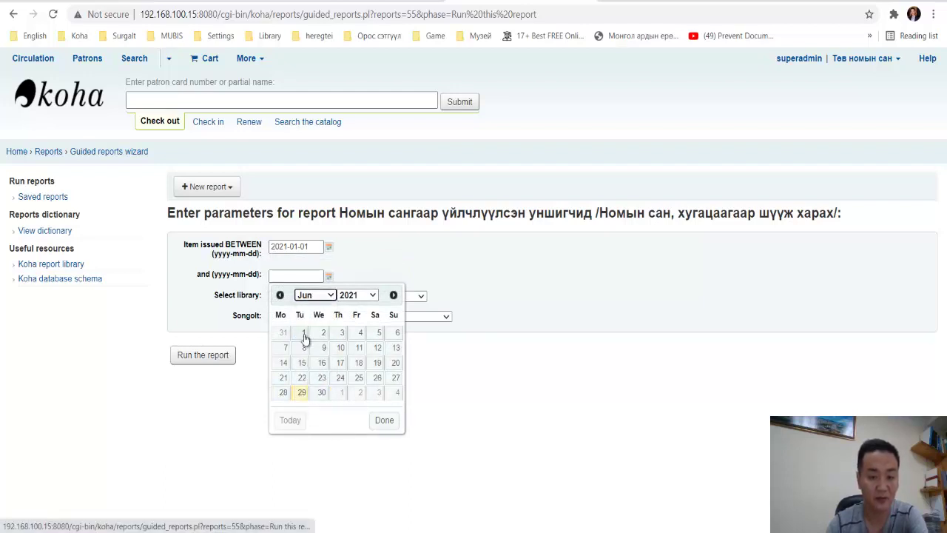
left_click(303, 334)
Step: Select the library Төв номын сан and the Songolt option Үндсэн фонд /Төв, and run the report
left_click(407, 296)
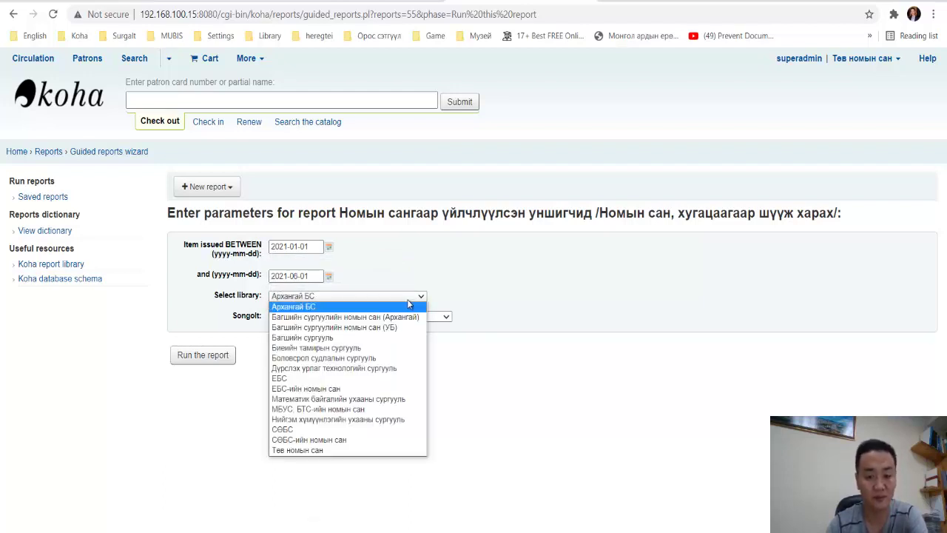
left_click(316, 450)
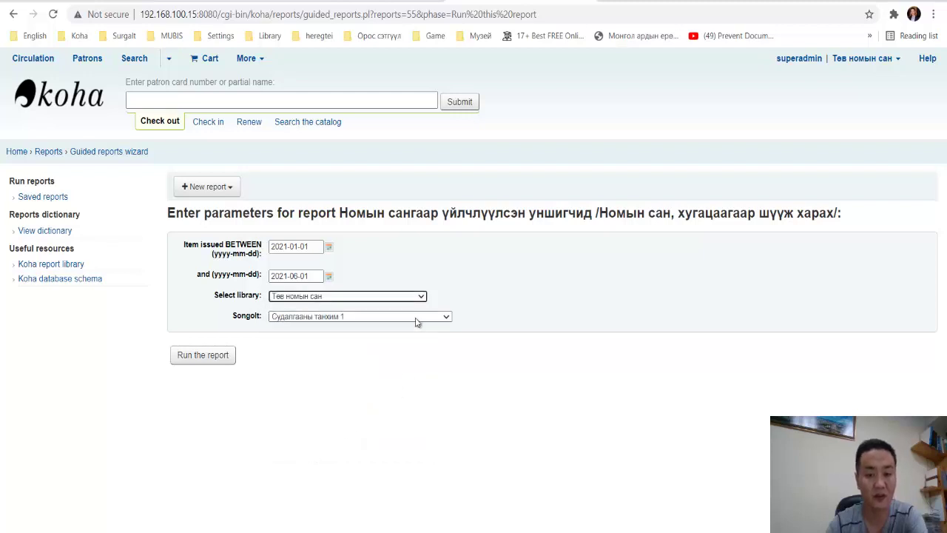
left_click(415, 317)
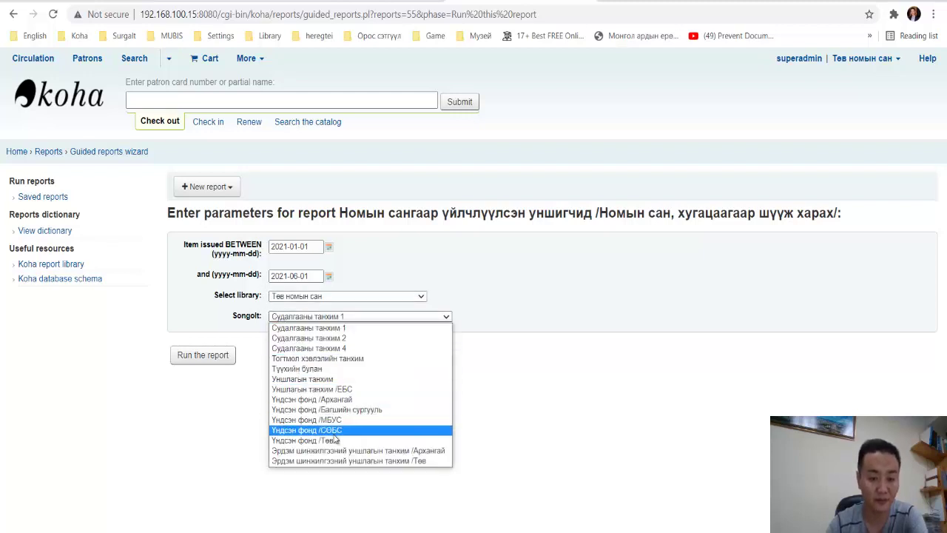
left_click(348, 441)
left_click(200, 357)
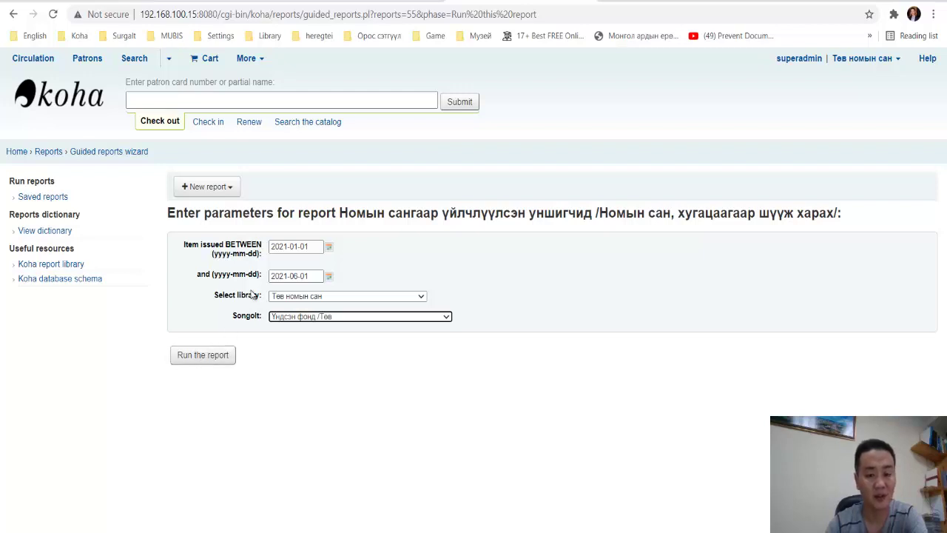
left_click(204, 358)
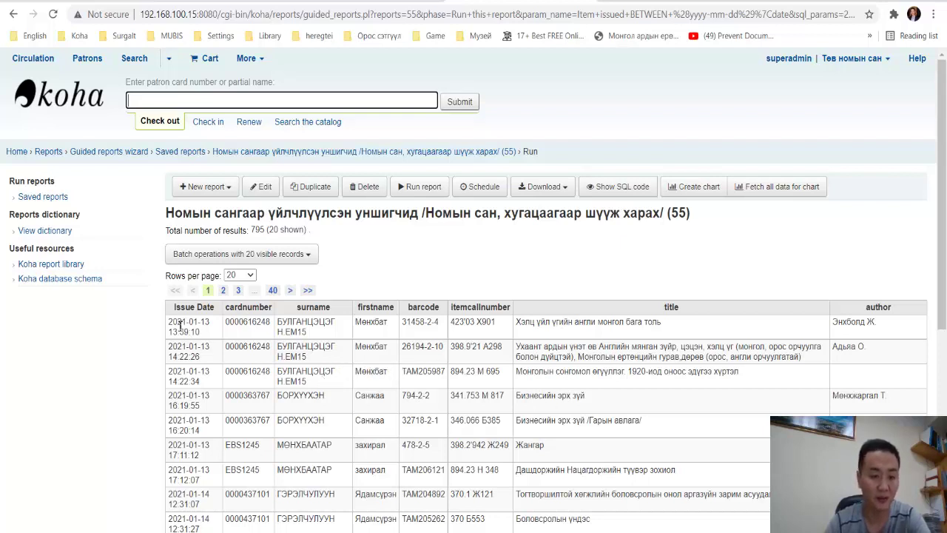
Step: Examine the report's result rows, checking issue dates, patron details and the titles of issued items
left_click_drag(179, 324, 293, 356)
left_click(306, 329)
left_click(325, 342)
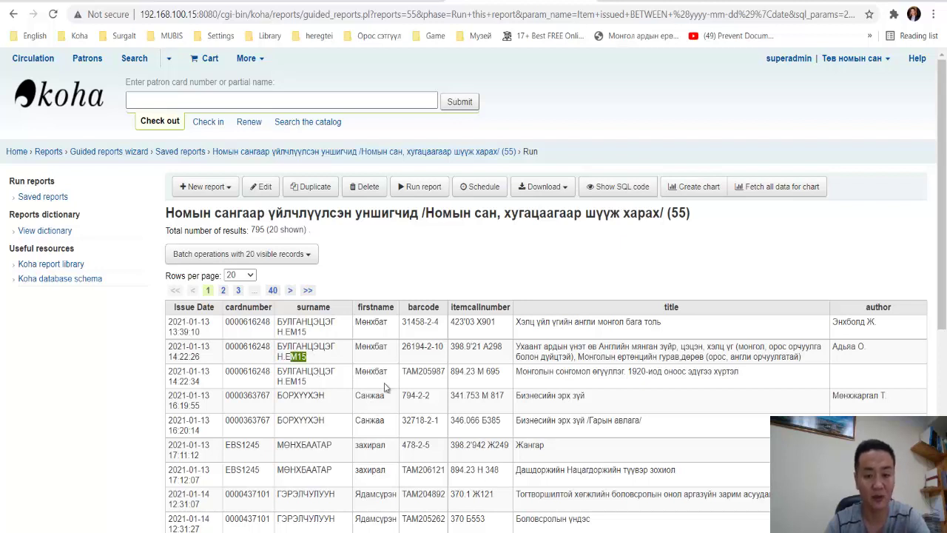
left_click_drag(387, 324, 703, 338)
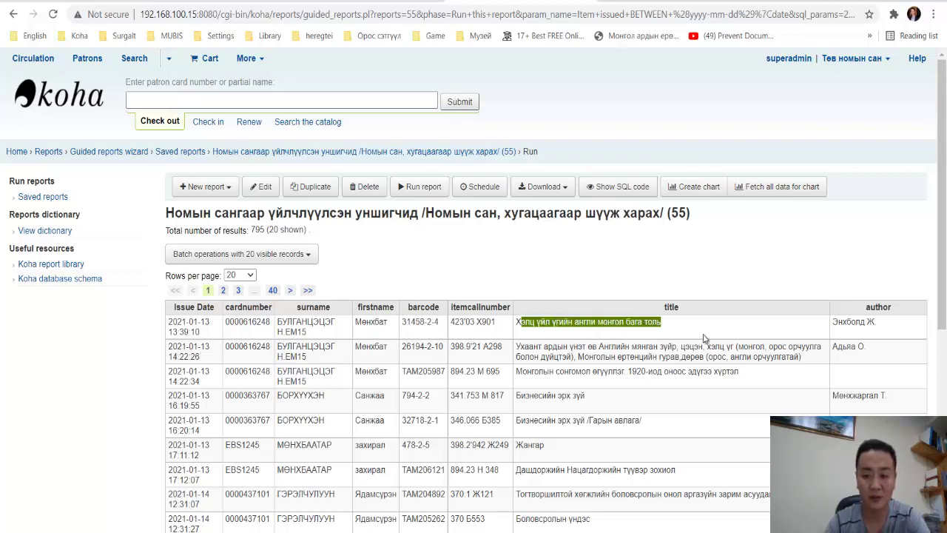
scroll(705, 345, "down", 2)
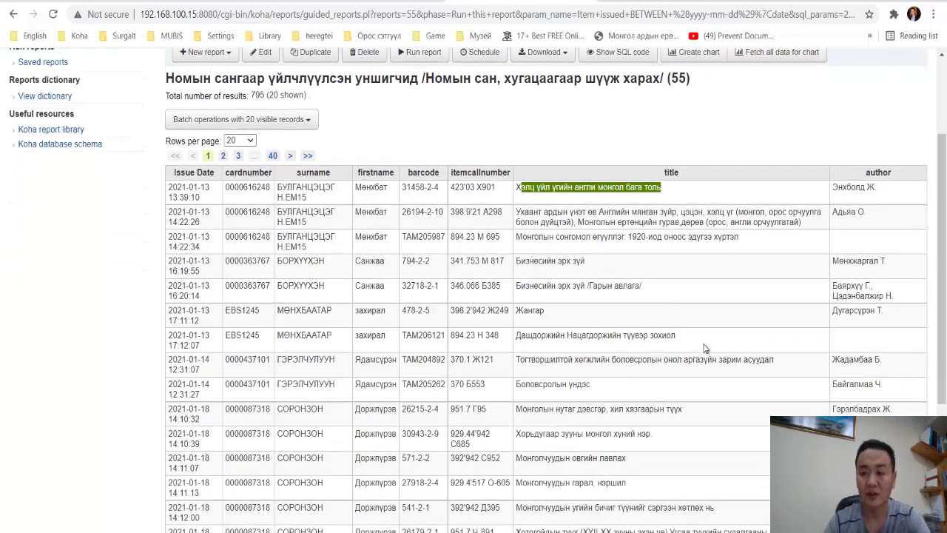
Step: Examine the report's listed issues and its total number of results for the chosen period
scroll(852, 406, "down", 1)
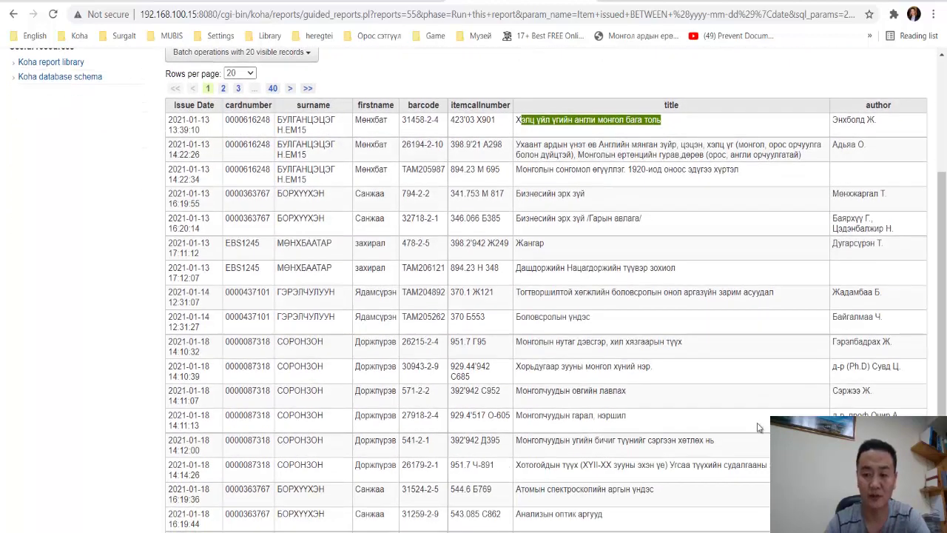
scroll(744, 404, "down", 2)
scroll(634, 387, "up", 5)
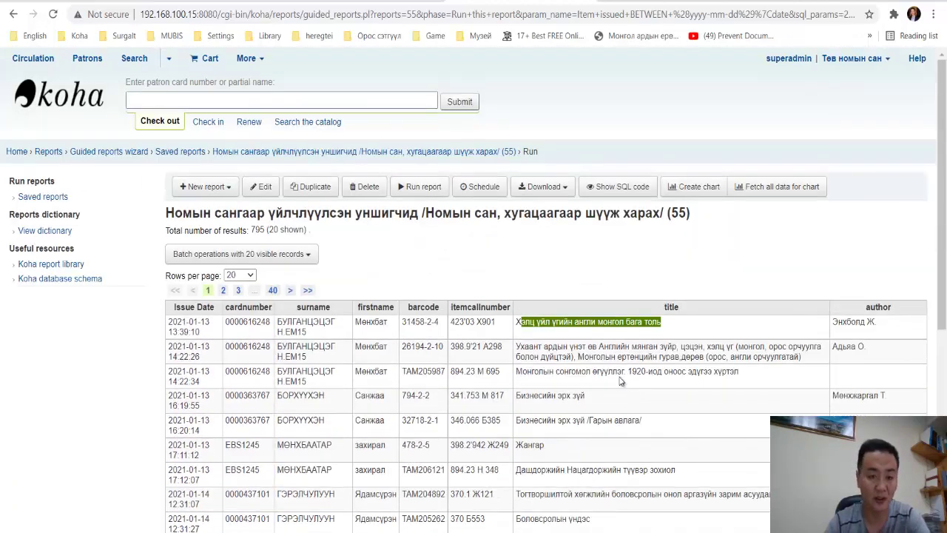
double_click(256, 230)
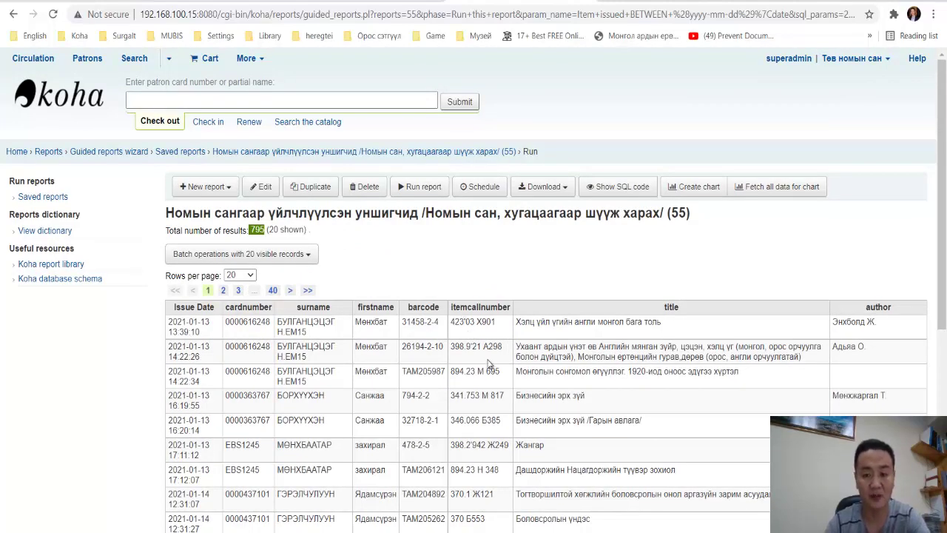
scroll(488, 355, "down", 5)
scroll(478, 367, "up", 5)
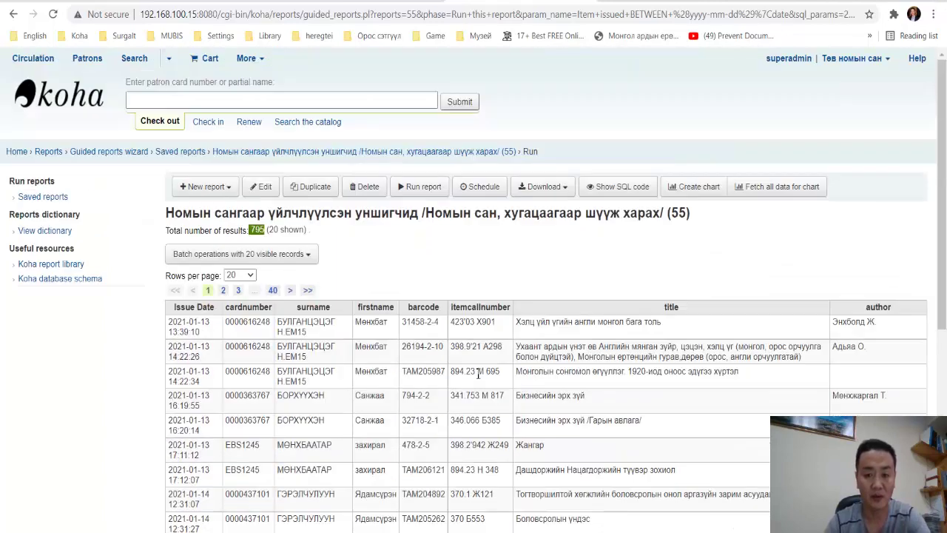
Step: Leave the report results, return to the Koha home page and open the Patrons module
left_click(14, 15)
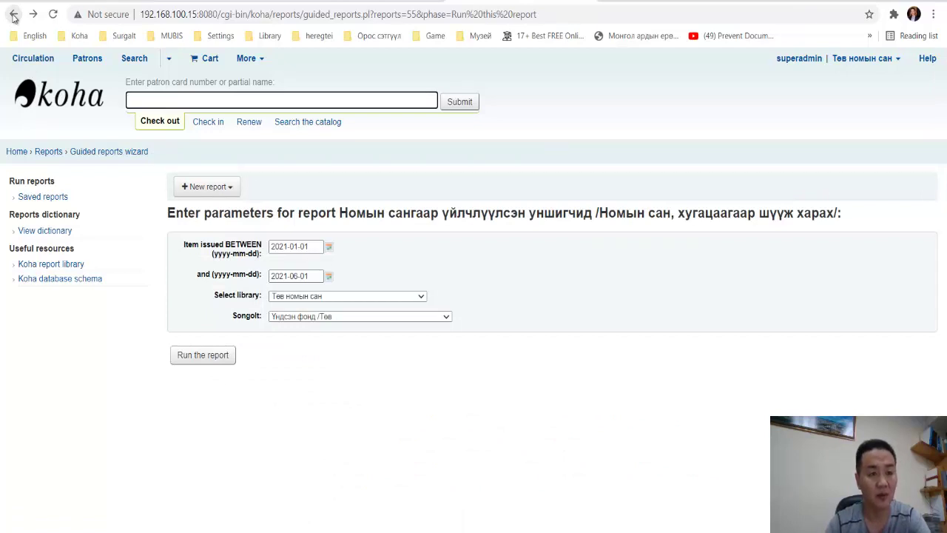
left_click(17, 152)
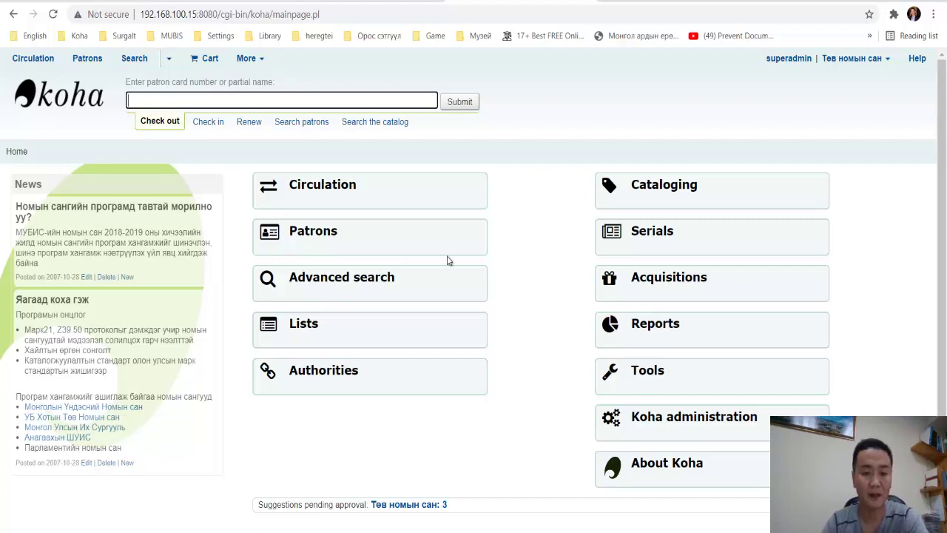
left_click(314, 235)
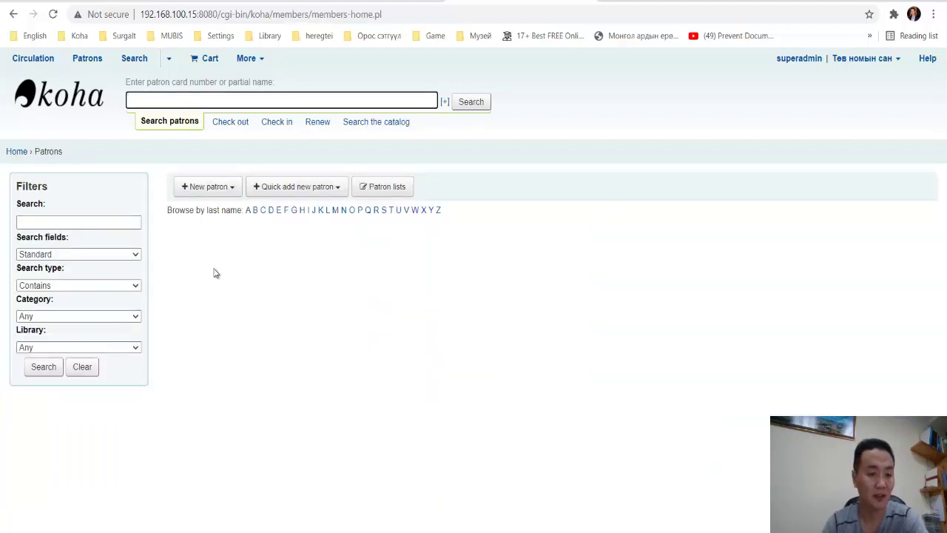
left_click(55, 222)
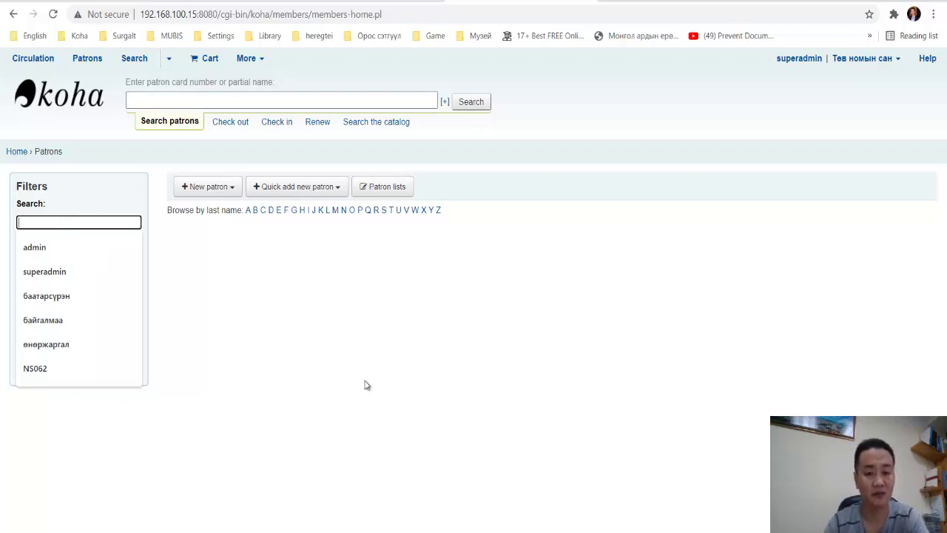
left_click(434, 361)
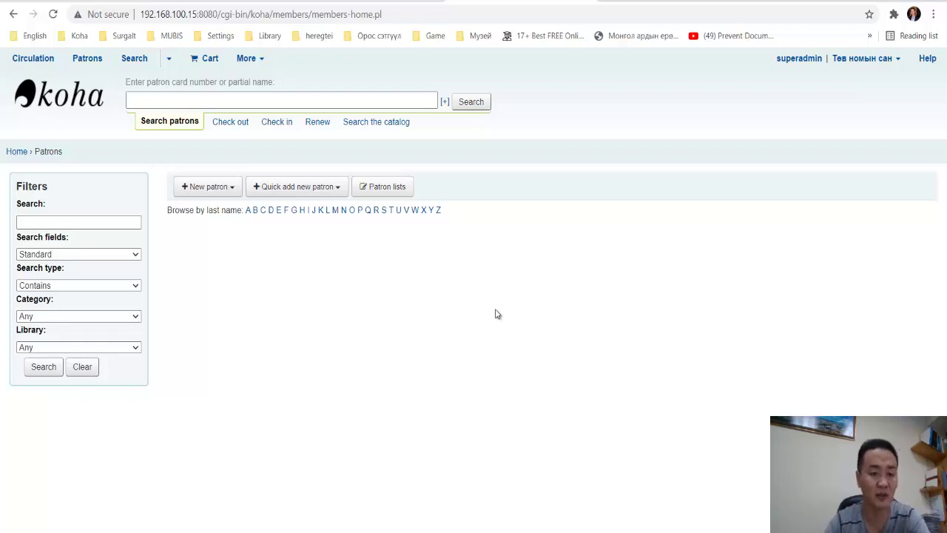
Step: Search for patrons in library Төв номын сан with the category Номын санч
left_click(112, 348)
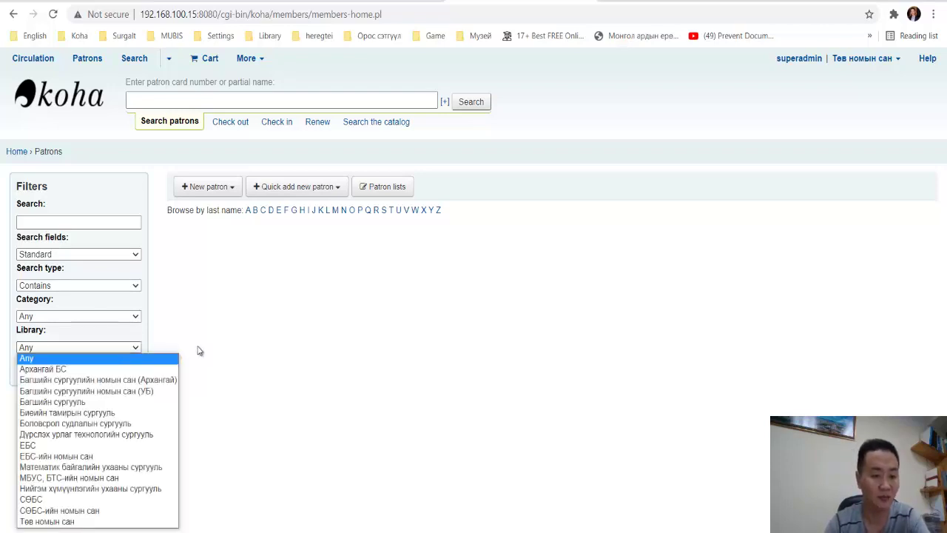
left_click(59, 521)
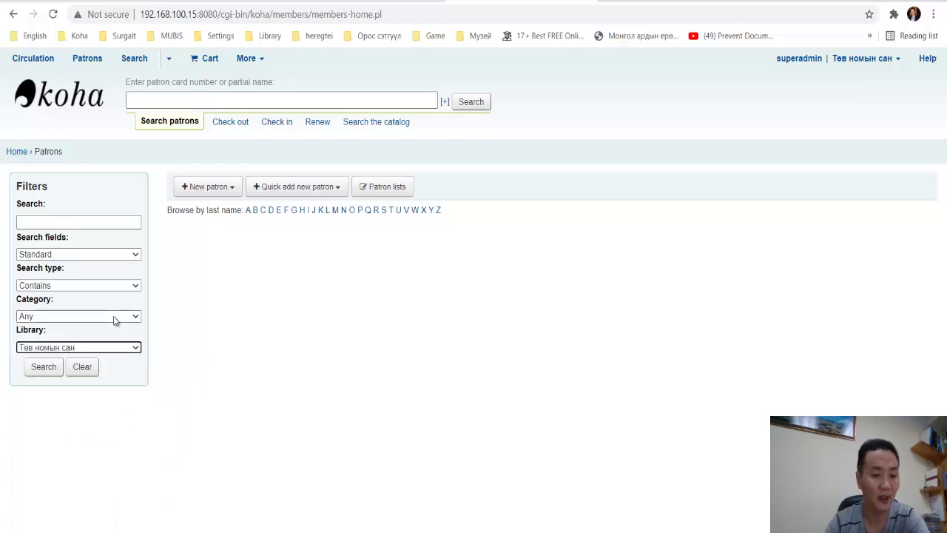
left_click(115, 317)
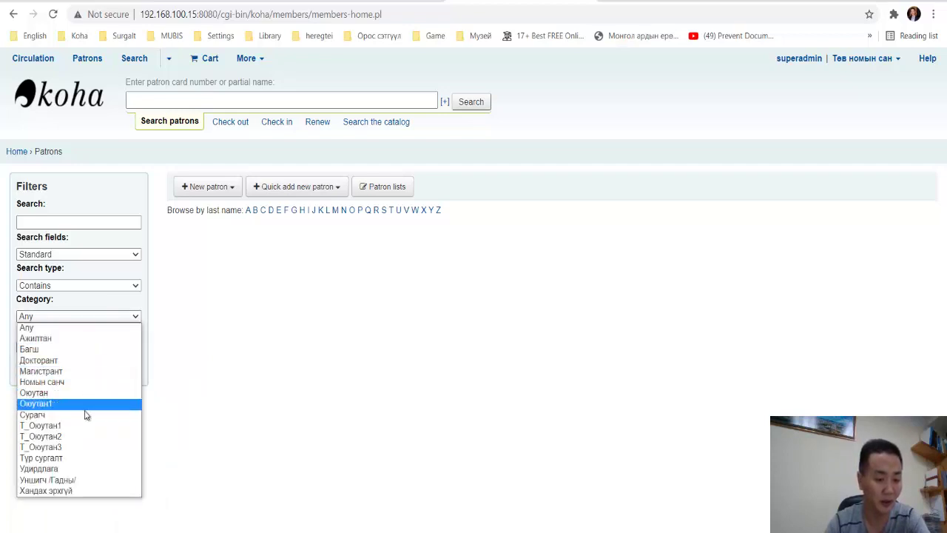
left_click(52, 383)
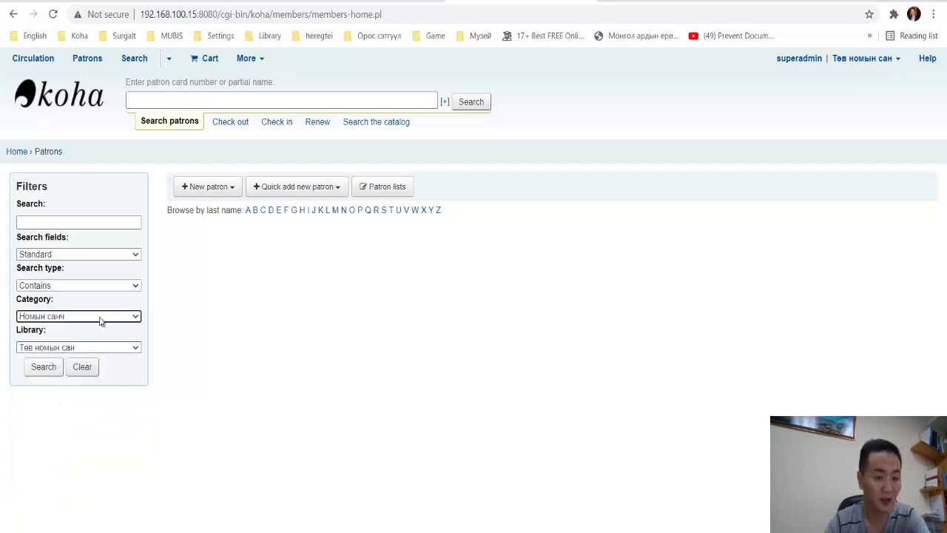
left_click(44, 368)
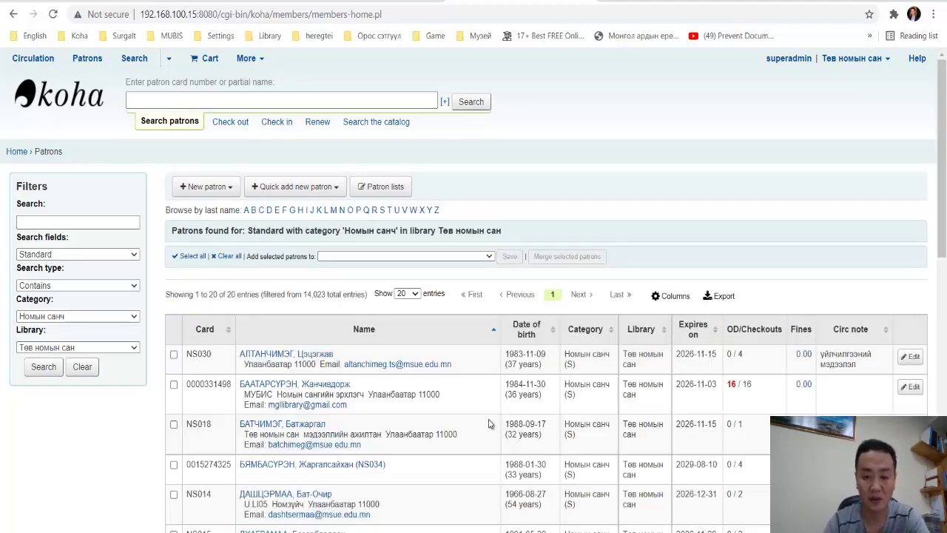
Step: Open the patron record of the librarian listed under Фонд at МУБИС төв номын сан and copy the borrower number
scroll(488, 423, "down", 2)
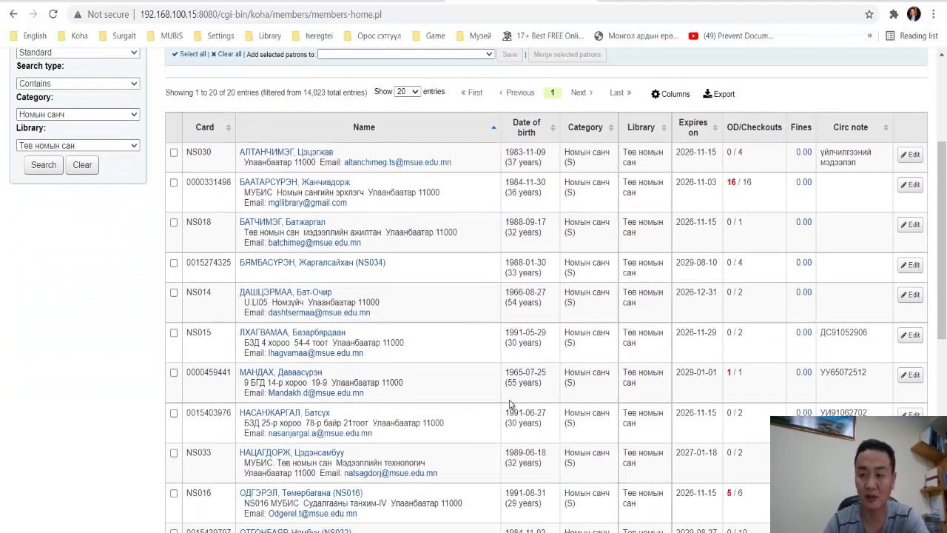
scroll(460, 401, "down", 2)
scroll(460, 401, "down", 1)
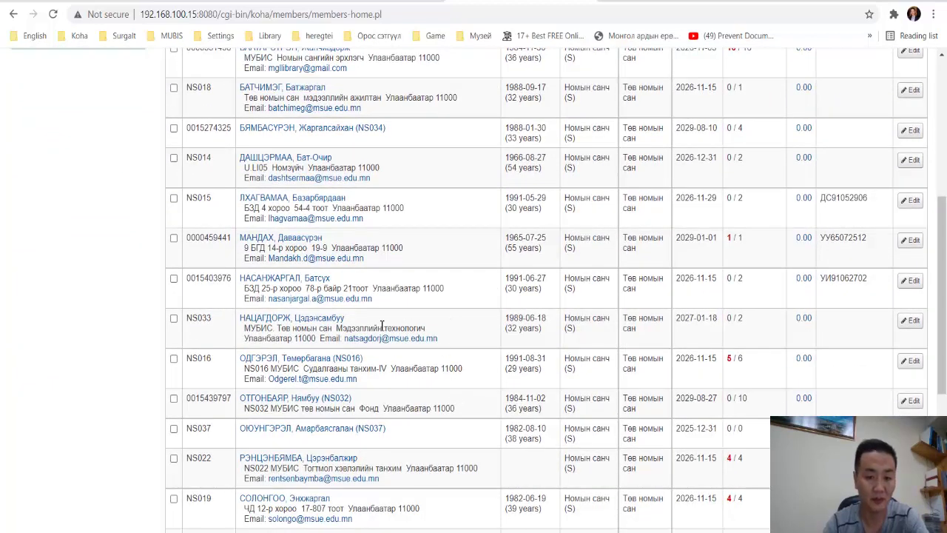
scroll(405, 233, "up", 1)
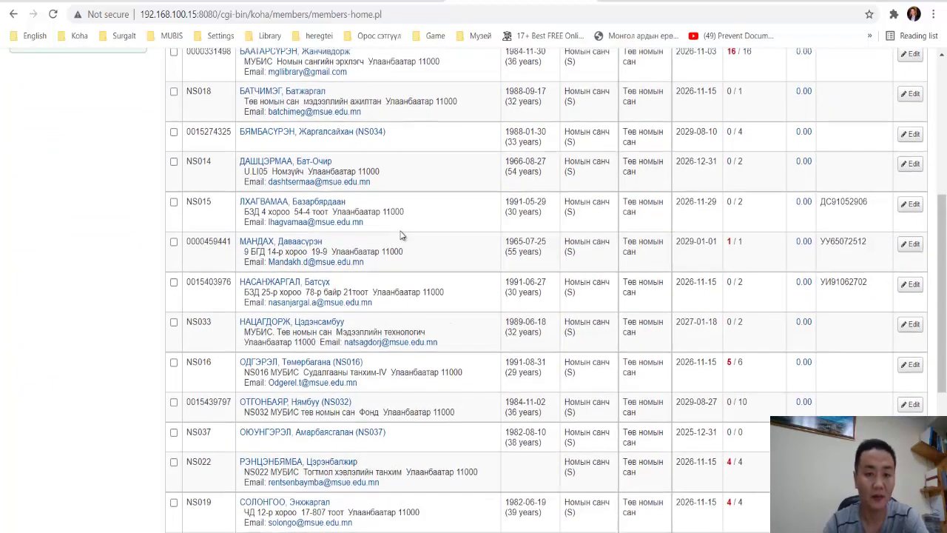
scroll(429, 260, "down", 3)
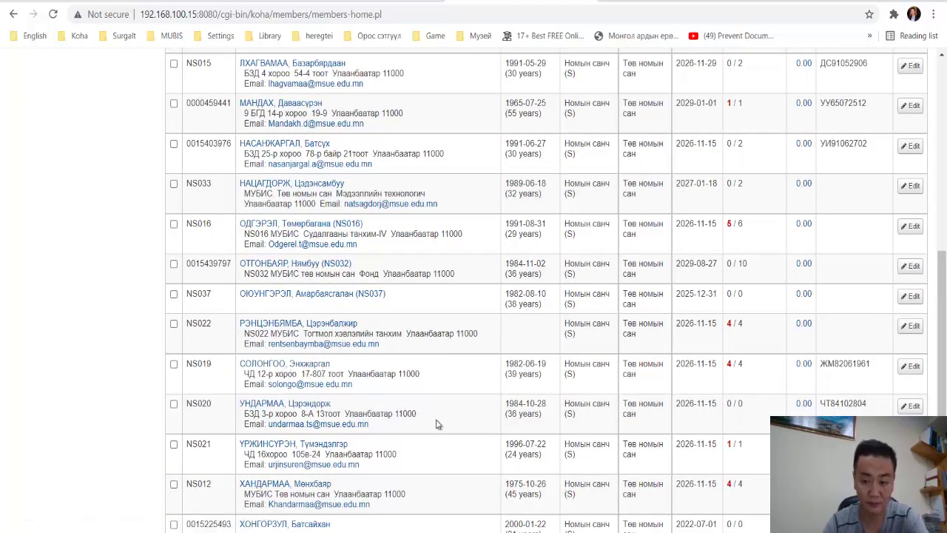
scroll(436, 424, "down", 1)
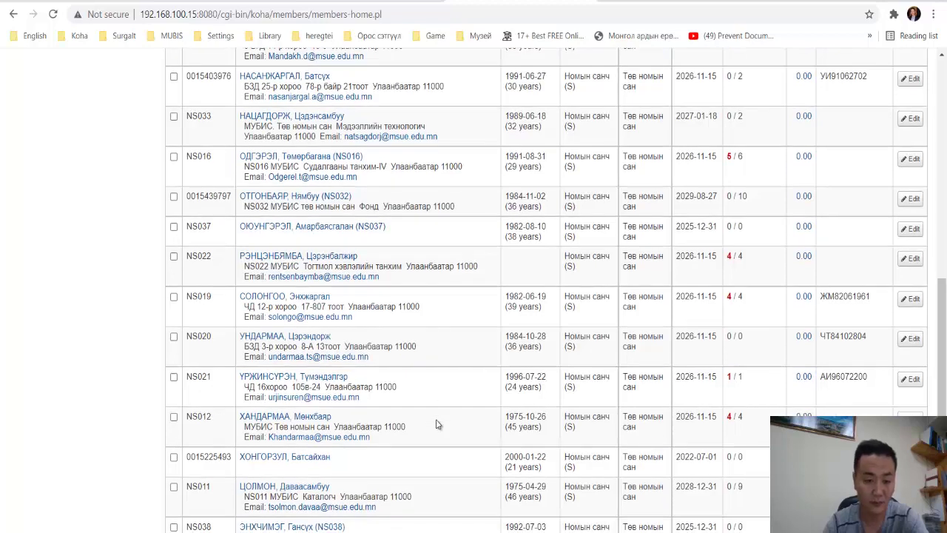
scroll(437, 424, "down", 1)
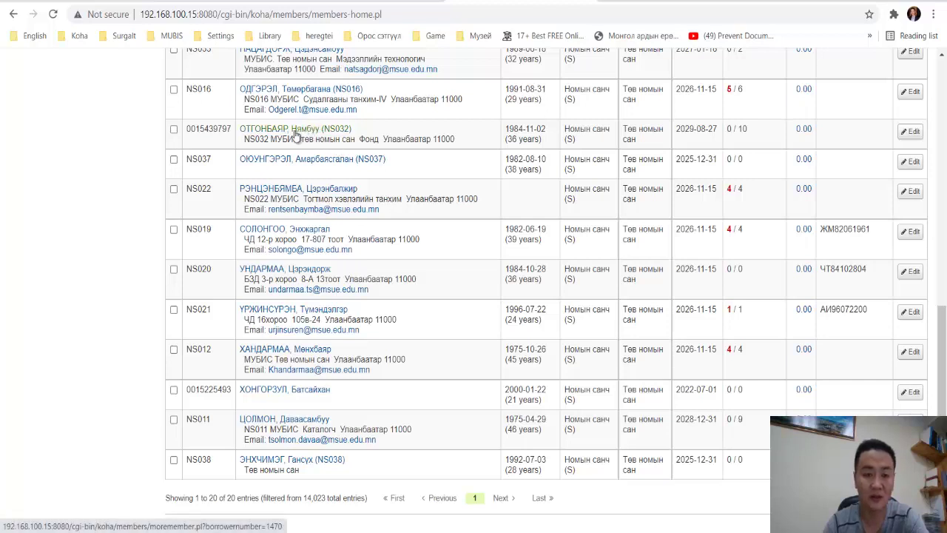
left_click(284, 138)
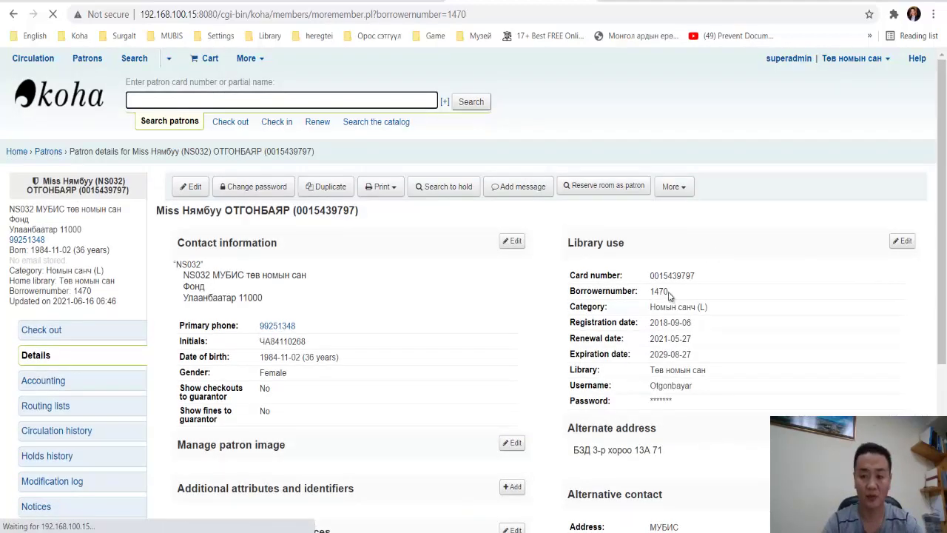
double_click(661, 292)
key("ctrl+c")
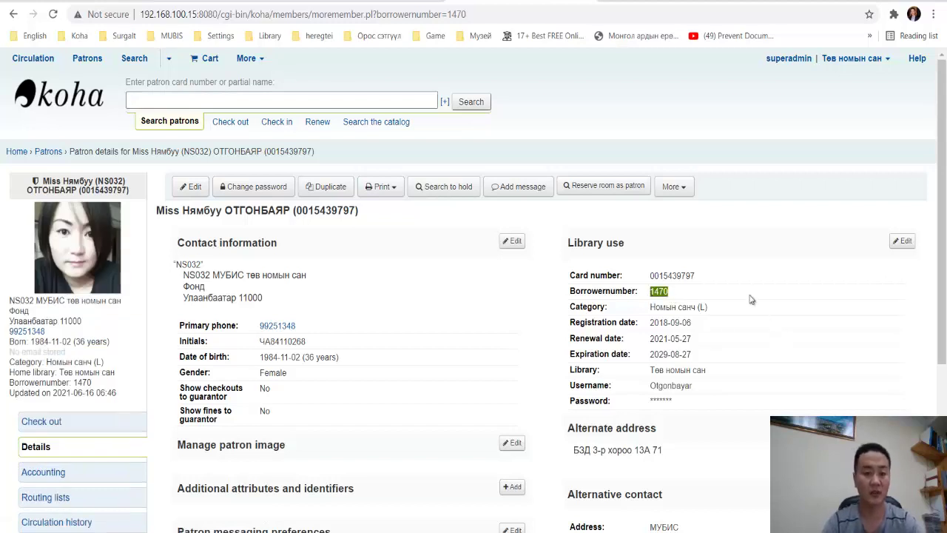
Step: Open the Log viewer tool and paste the copied borrower number as the Librarian filter
left_click(261, 60)
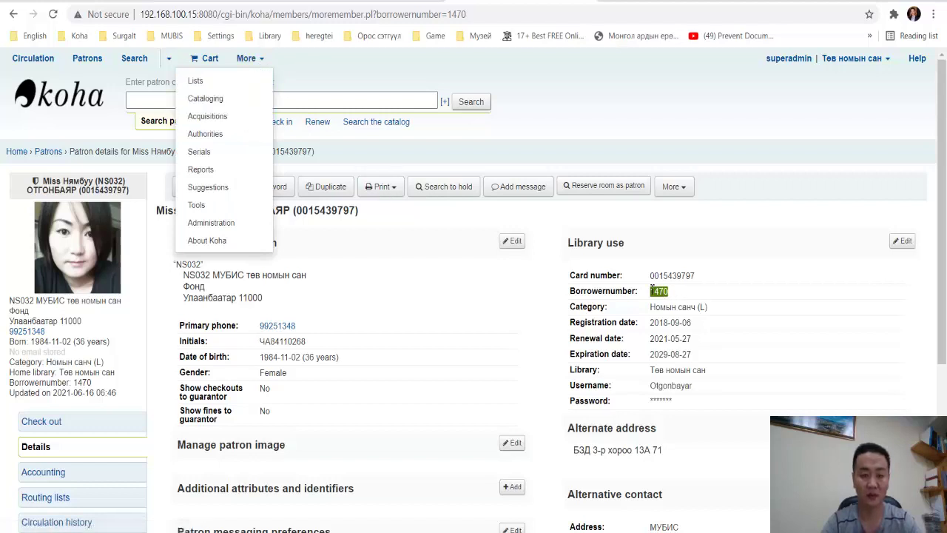
left_click(214, 205)
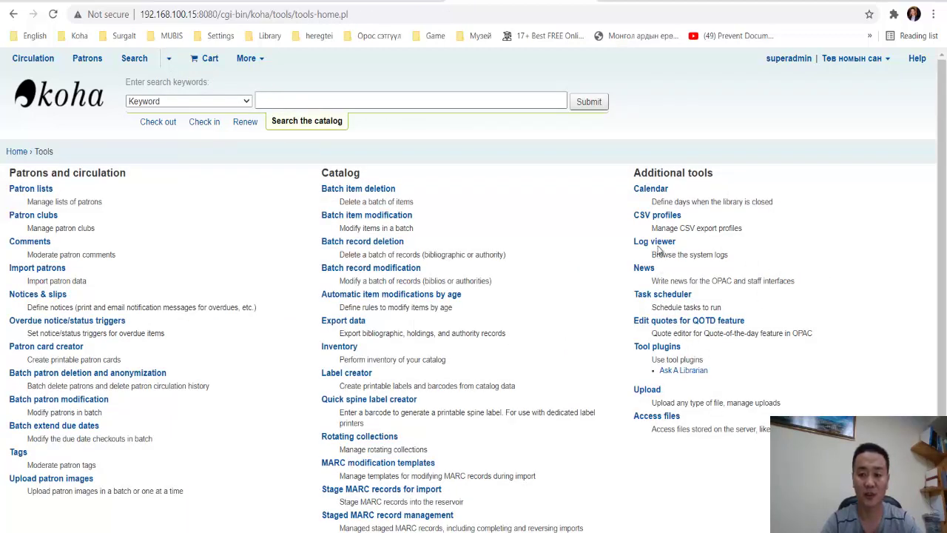
left_click(657, 242)
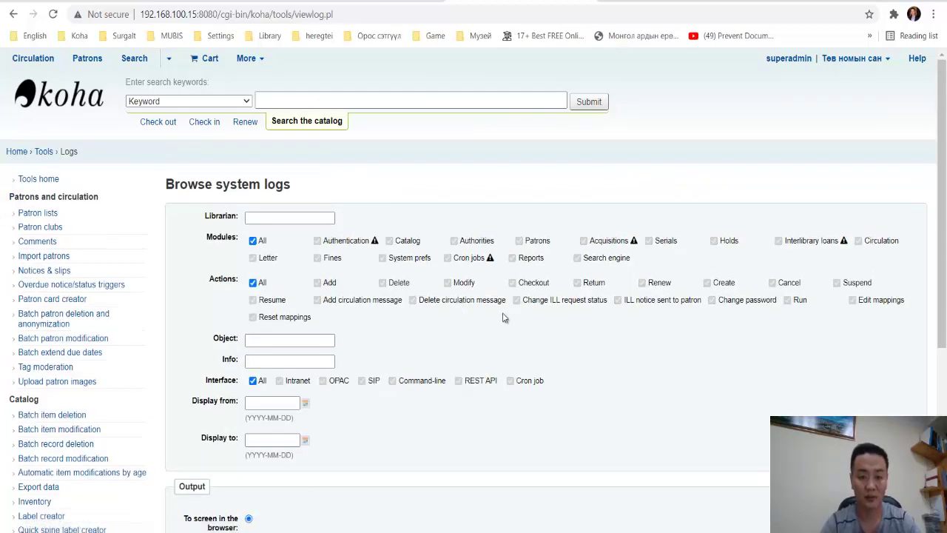
left_click(280, 218)
right_click(279, 220)
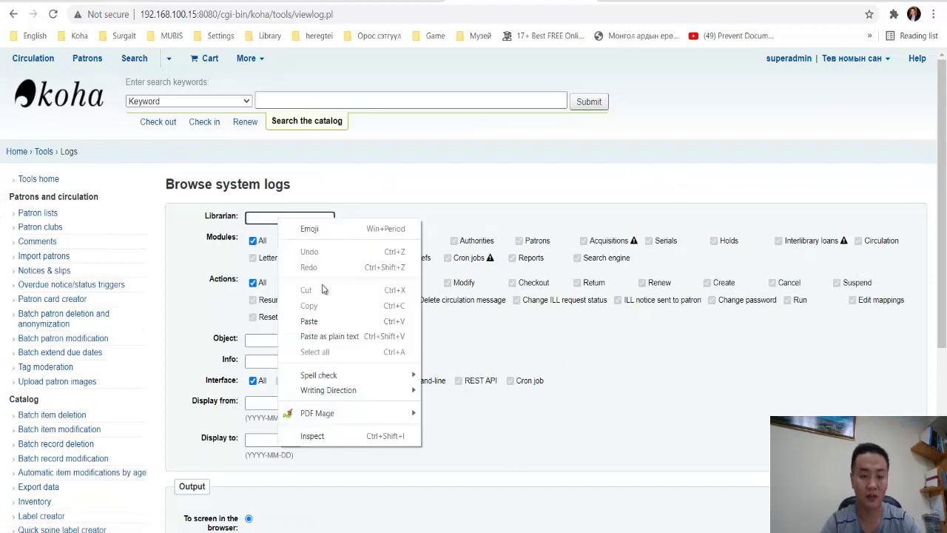
left_click(318, 325)
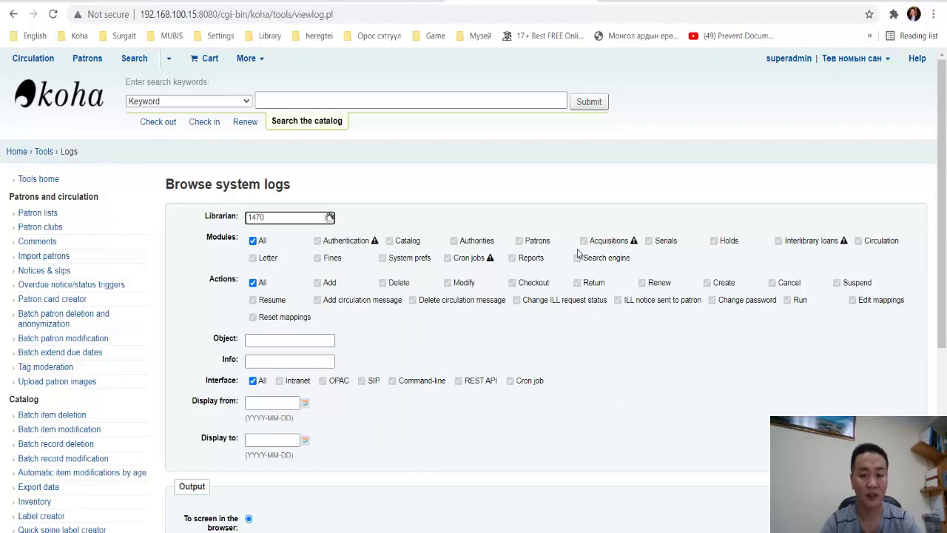
Step: Set the start date of the system log display period to 2021-01-01
scroll(605, 428, "down", 1)
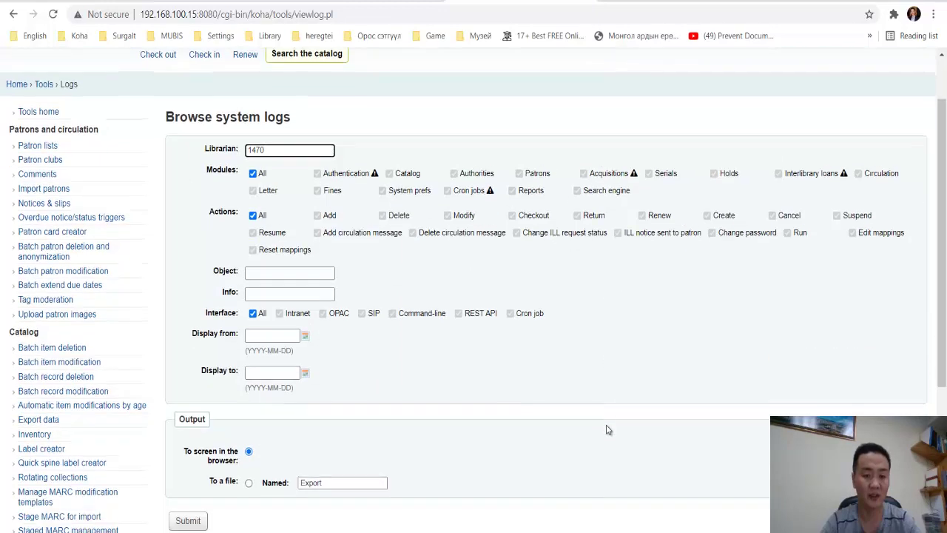
left_click(300, 337)
left_click(296, 354)
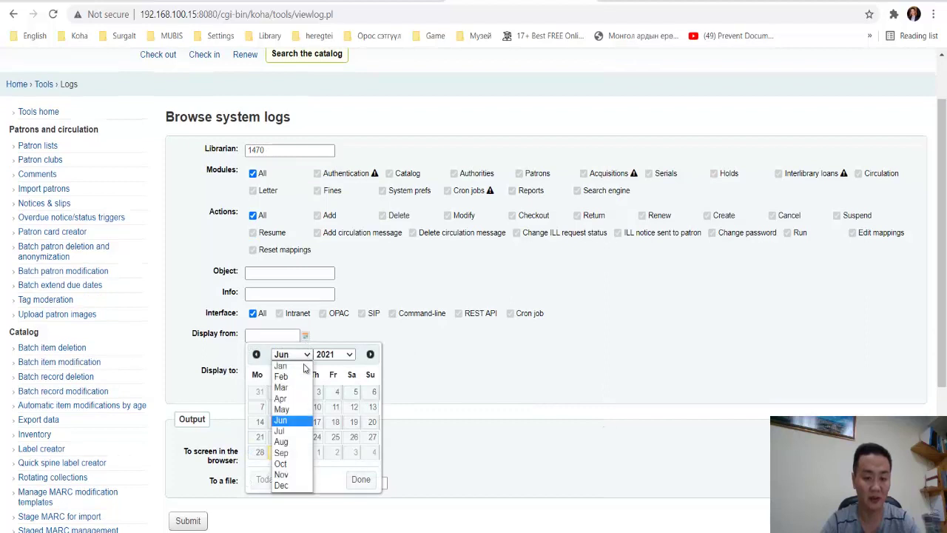
left_click(293, 421)
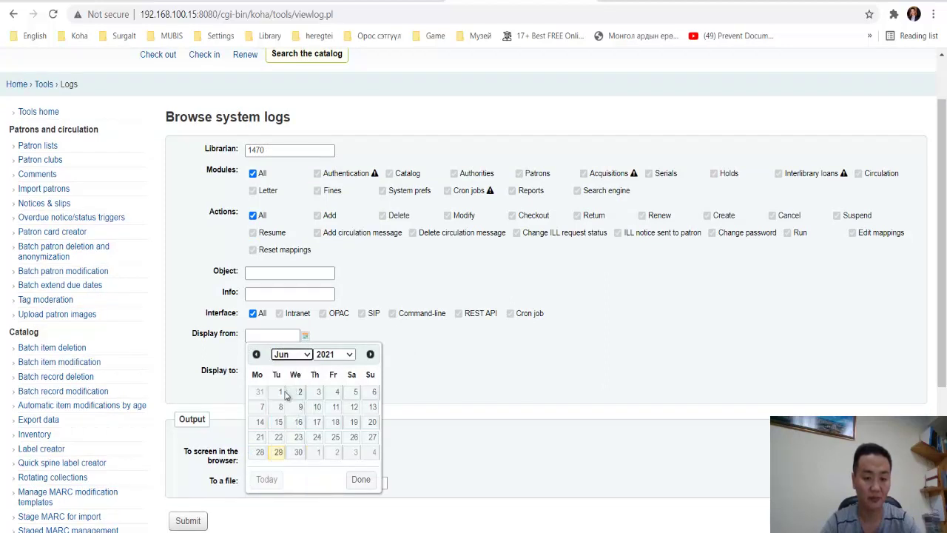
left_click(303, 354)
left_click(303, 355)
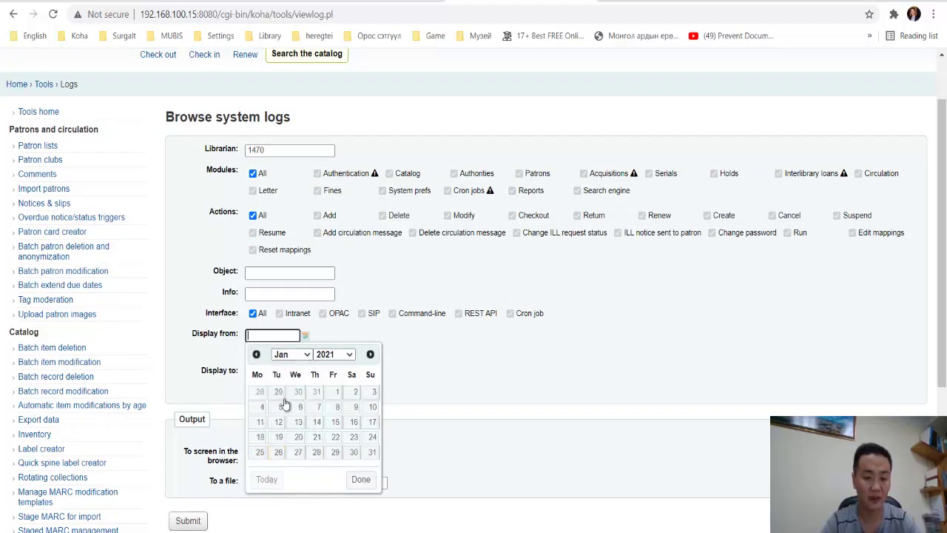
left_click(336, 392)
Step: Set the end date of the system log display period to 2021-06-01
left_click(305, 378)
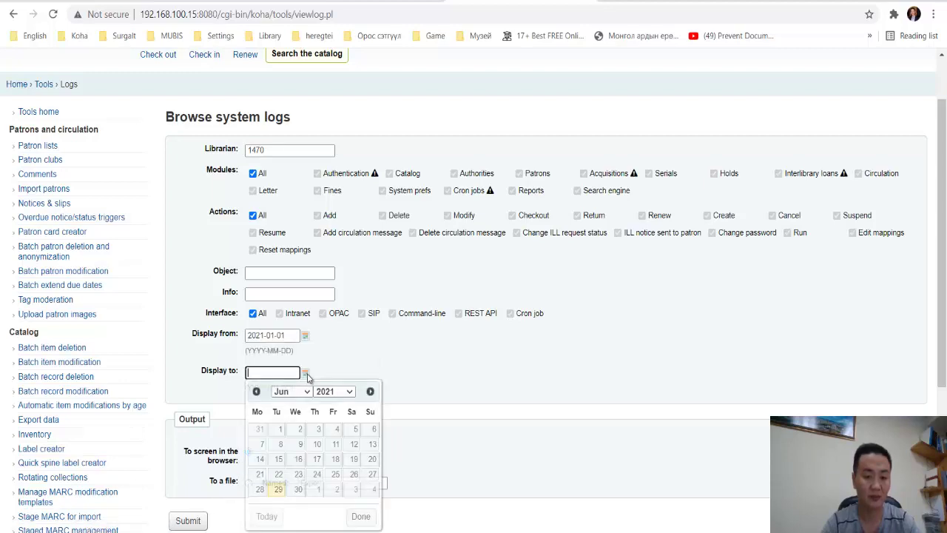
left_click(282, 432)
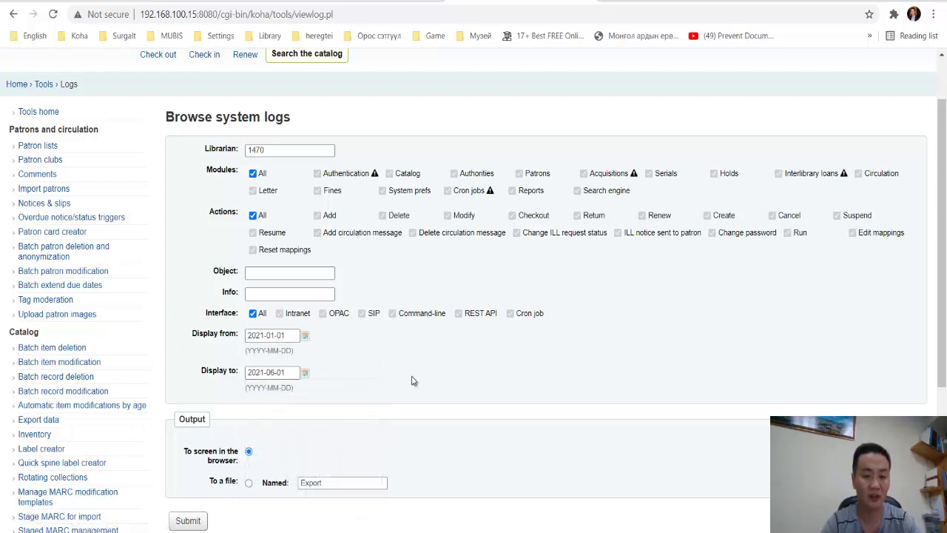
scroll(412, 380, "down", 3)
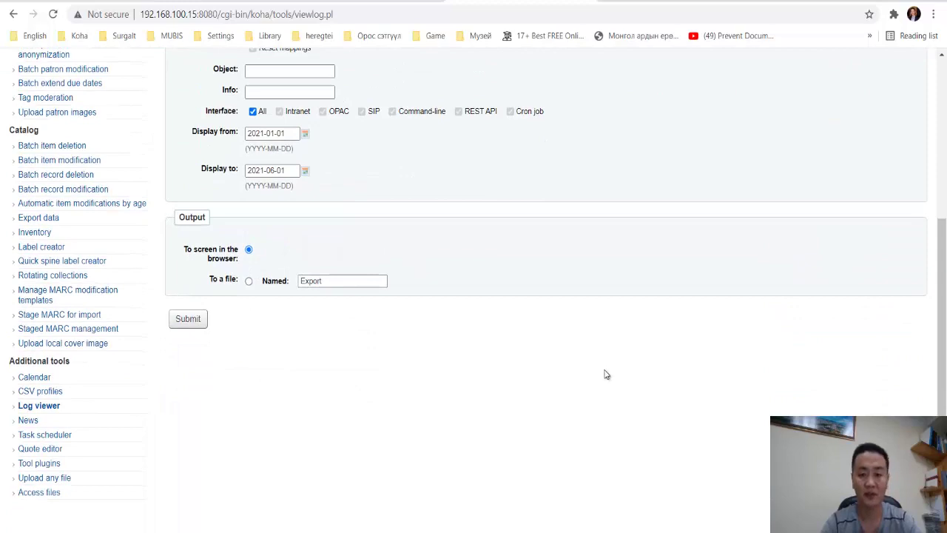
scroll(620, 383, "up", 4)
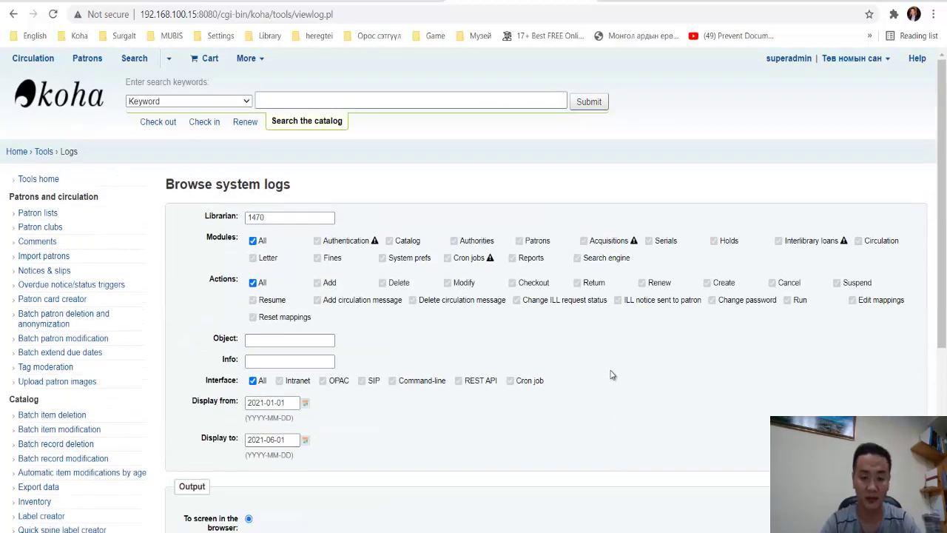
Step: Clear the All option for the log modules and select Catalog and Patrons instead
left_click(253, 242)
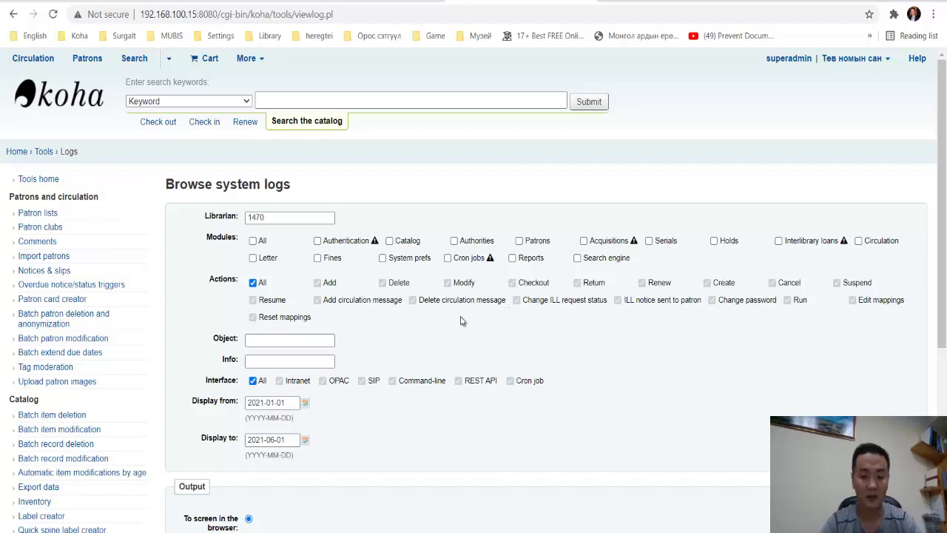
left_click(253, 282)
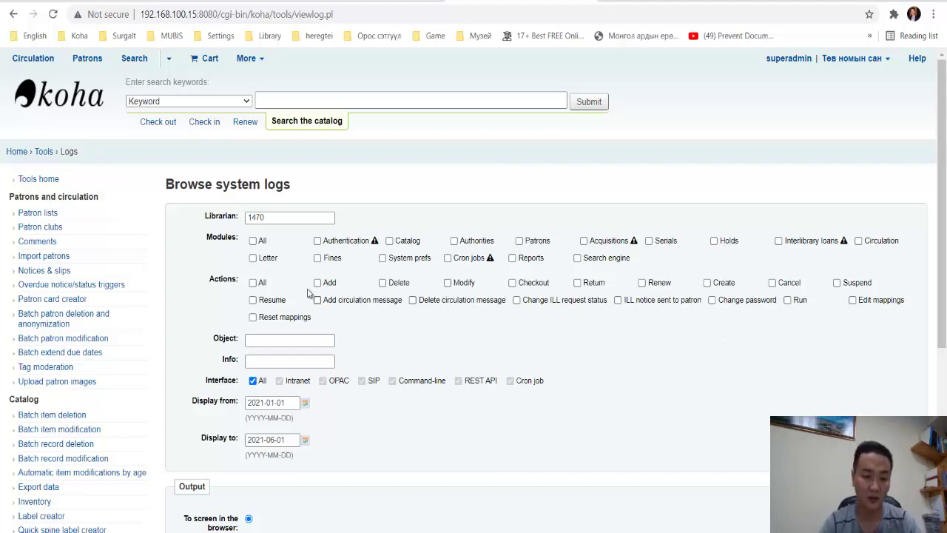
left_click(252, 283)
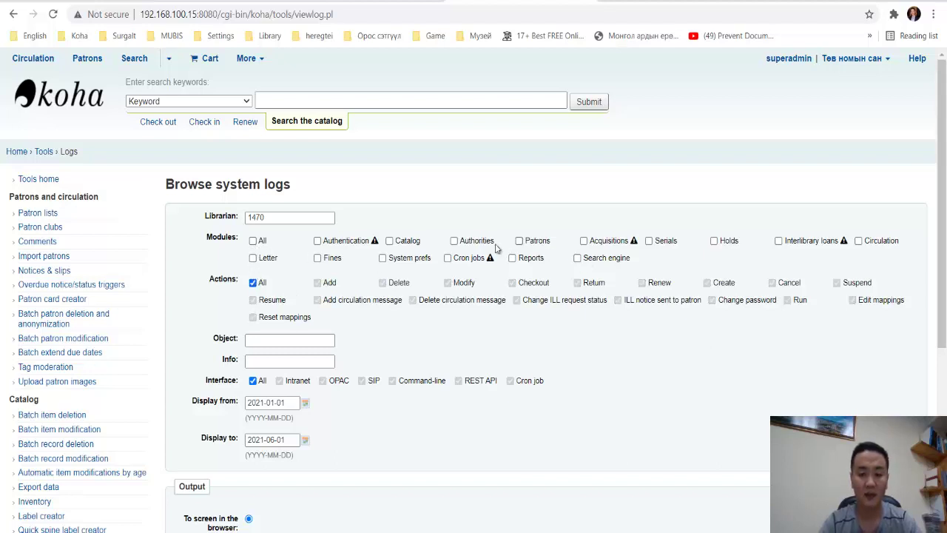
left_click(390, 242)
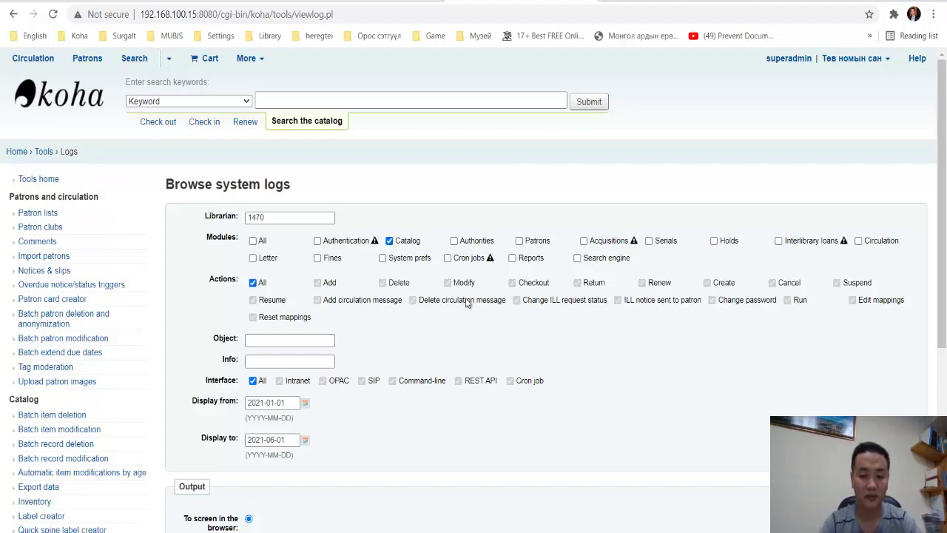
left_click(519, 241)
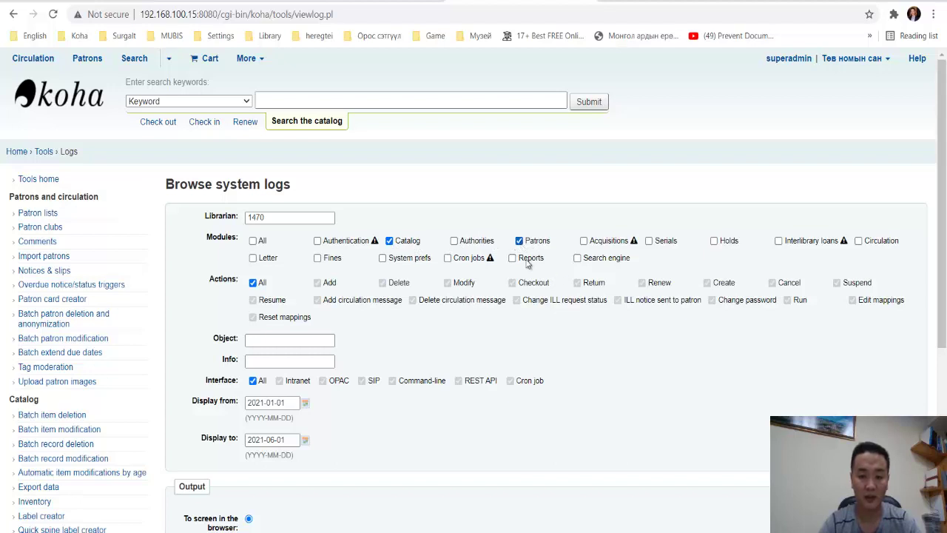
Step: Limit the logged actions to Checkout, Return and Renew instead of All
left_click(252, 283)
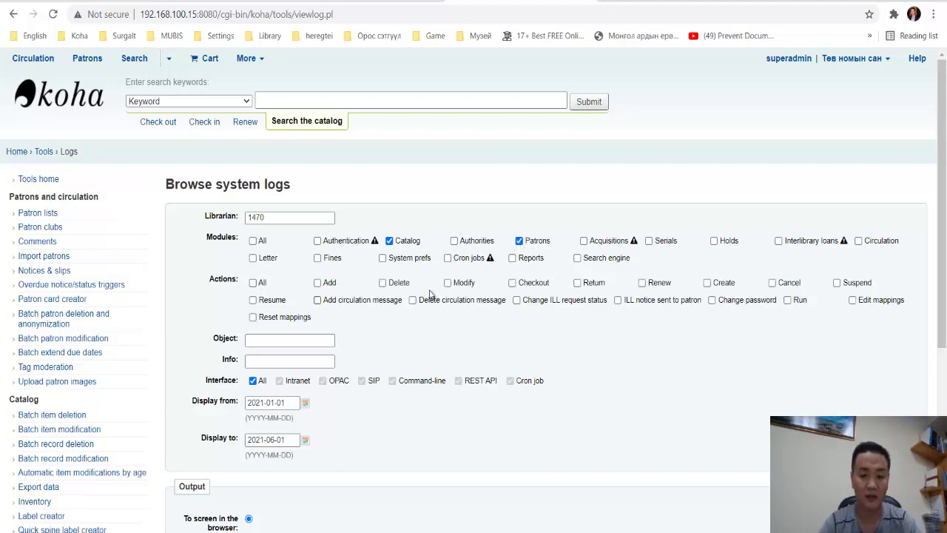
left_click(512, 282)
left_click(578, 284)
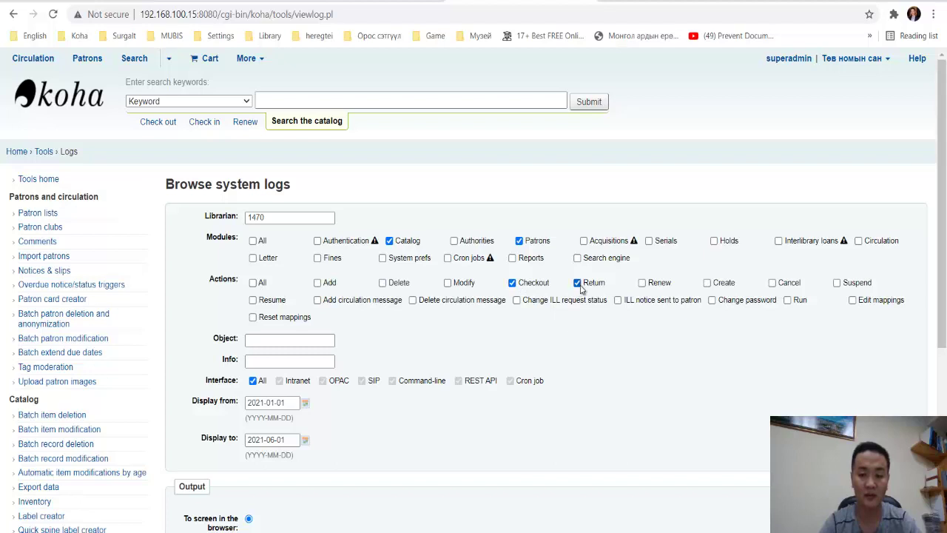
left_click(642, 283)
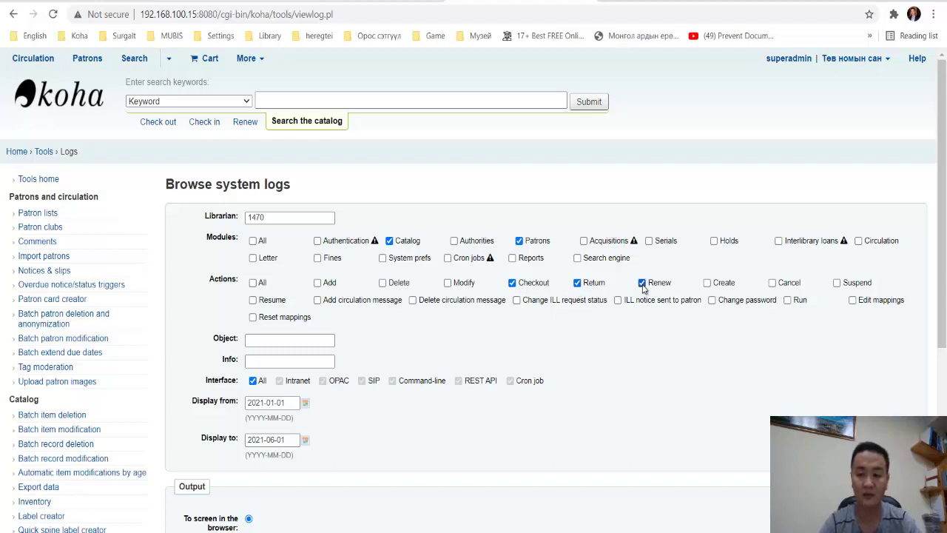
Step: Replace Catalog with Circulation among the selected log modules and submit the log query
left_click(858, 241)
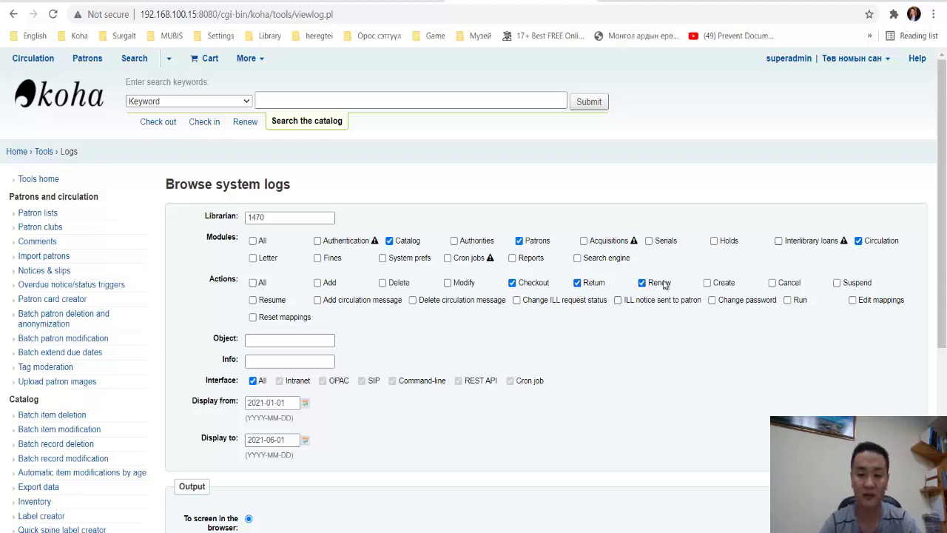
left_click(389, 241)
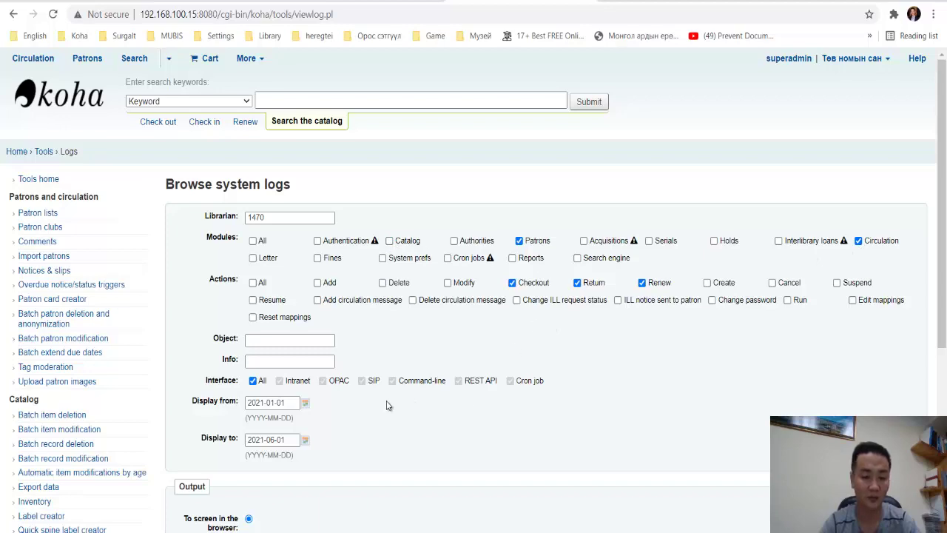
scroll(387, 404, "down", 4)
left_click(205, 296)
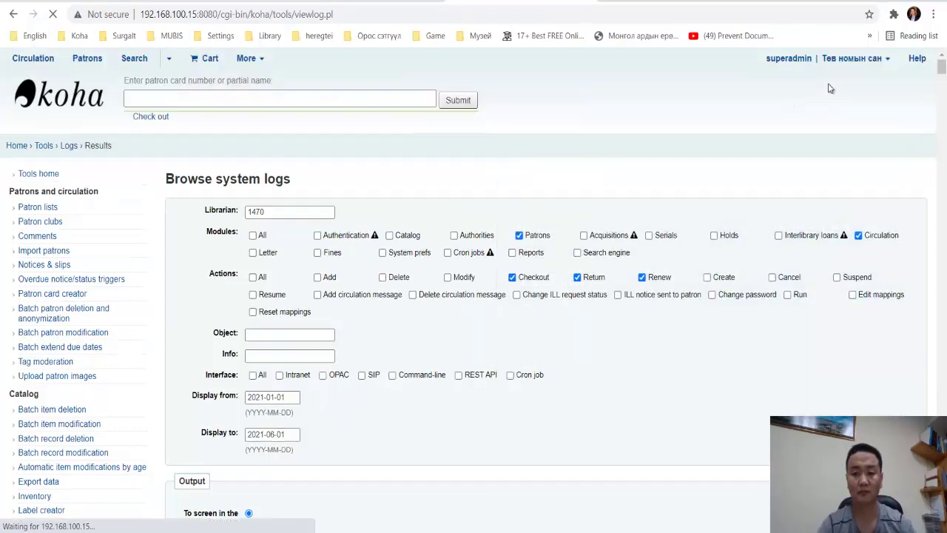
Step: Examine the librarian's log entries, comparing the Return and Checkout actions and the patrons and items they concern
scroll(518, 399, "down", 4)
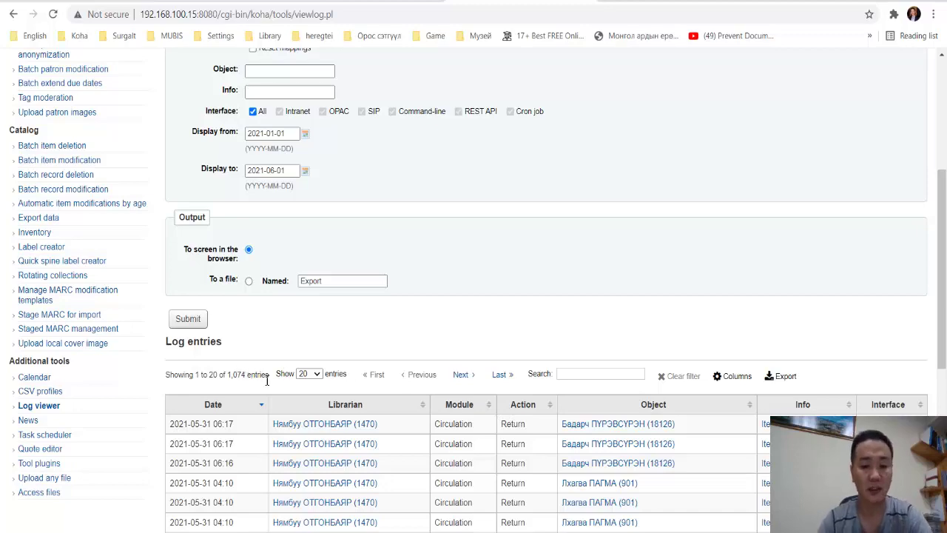
scroll(321, 385, "down", 2)
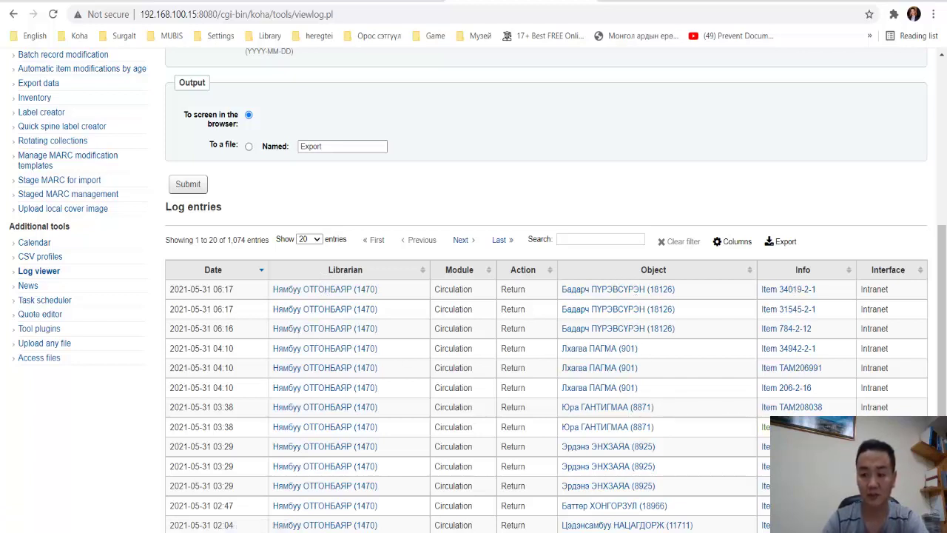
scroll(894, 371, "down", 3)
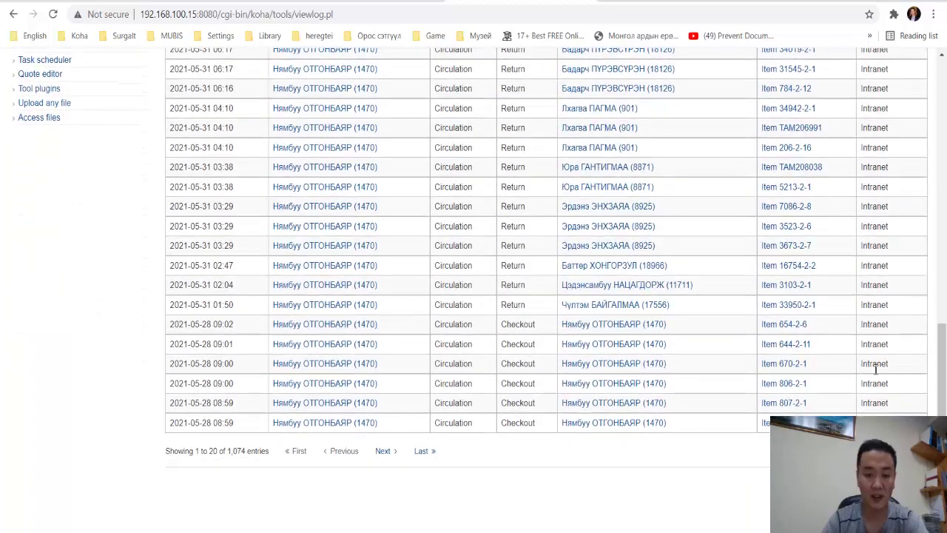
scroll(545, 268, "up", 2)
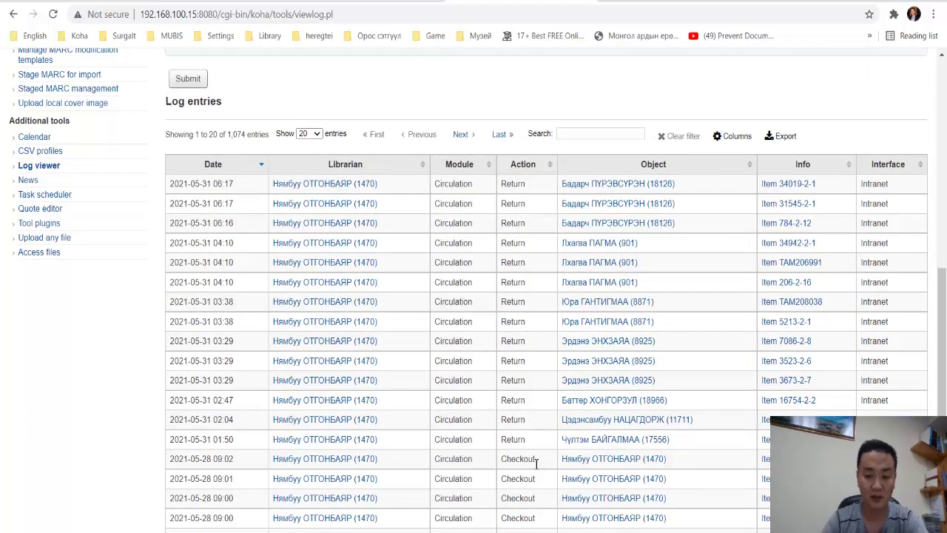
left_click_drag(510, 459, 534, 460)
scroll(534, 460, "down", 2)
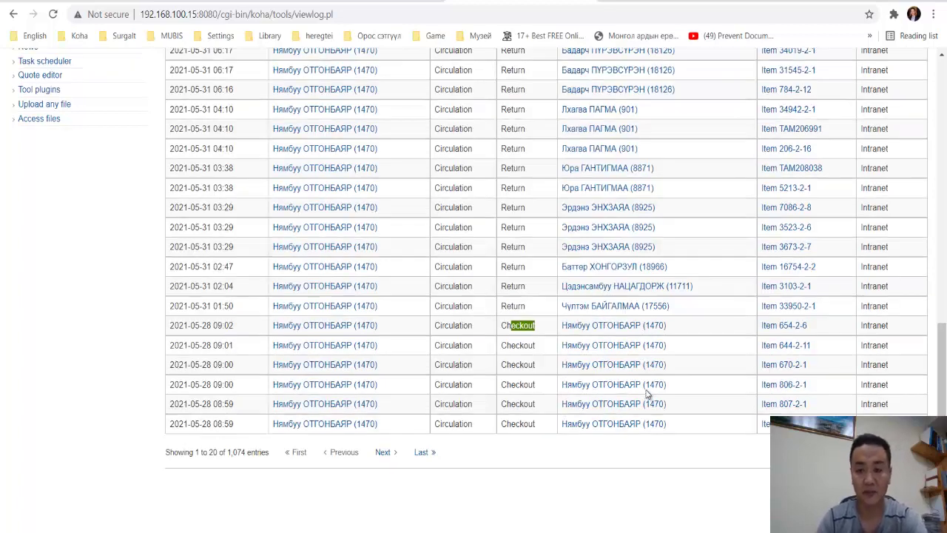
scroll(645, 388, "up", 2)
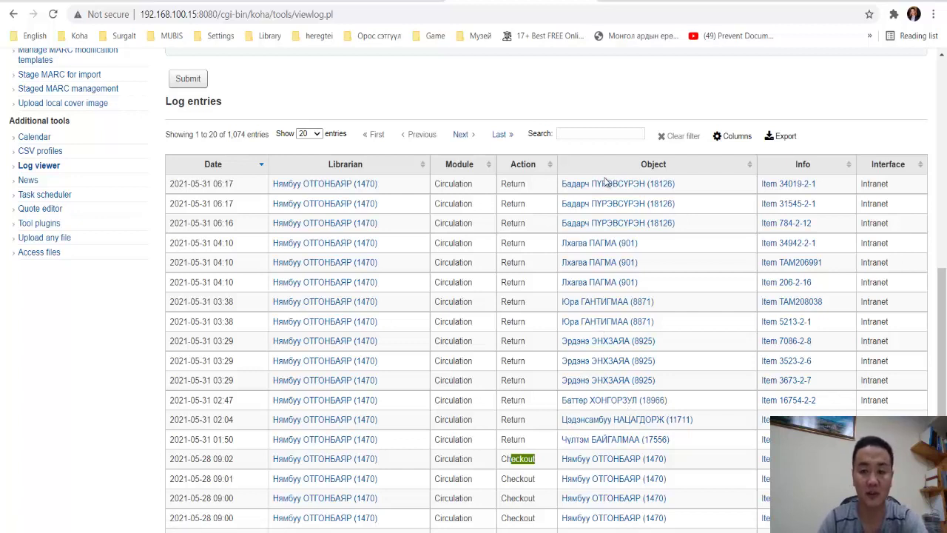
Step: Open the patron listed as the object of the first log entry and show that patron's circulation history
left_click(605, 183)
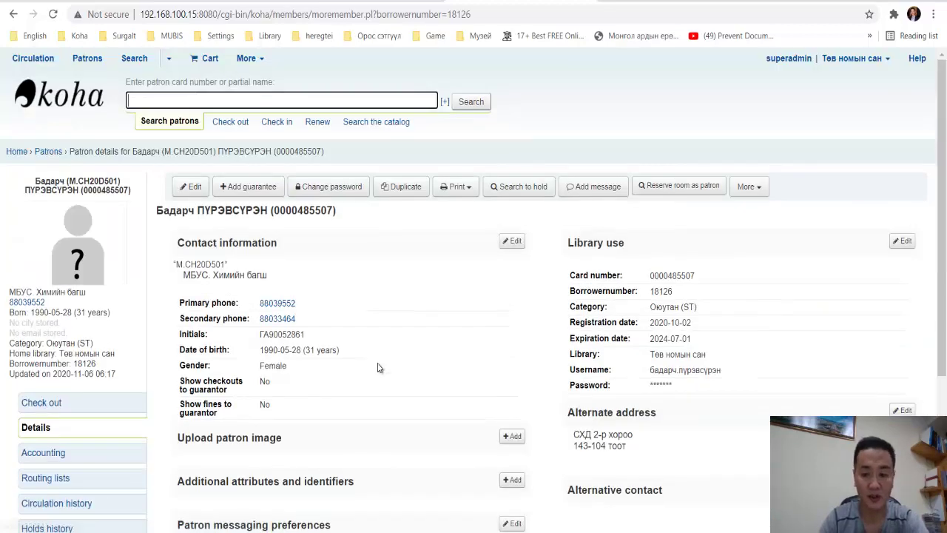
scroll(377, 368, "down", 3)
left_click(77, 276)
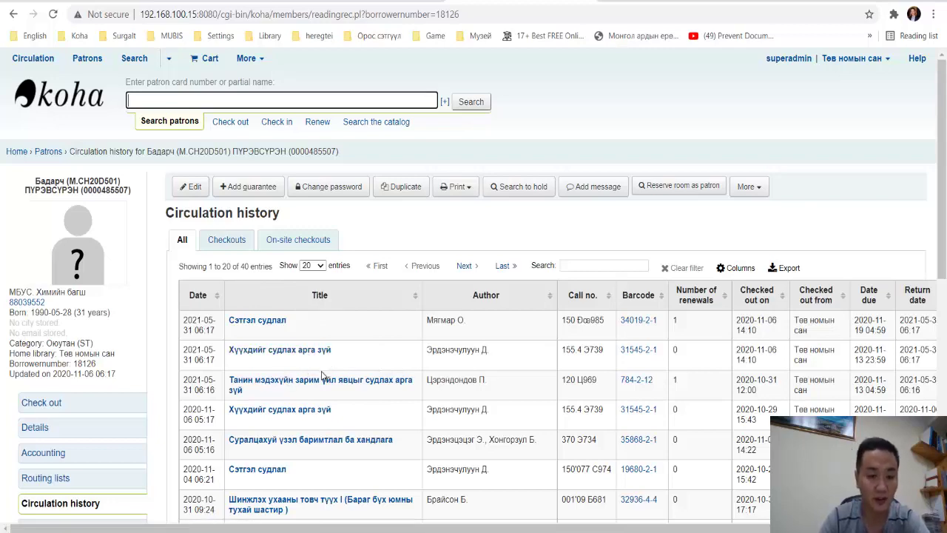
Step: Examine the patron's circulation history, checking the dates, titles, number of renewals, due dates and return dates
scroll(322, 376, "down", 2)
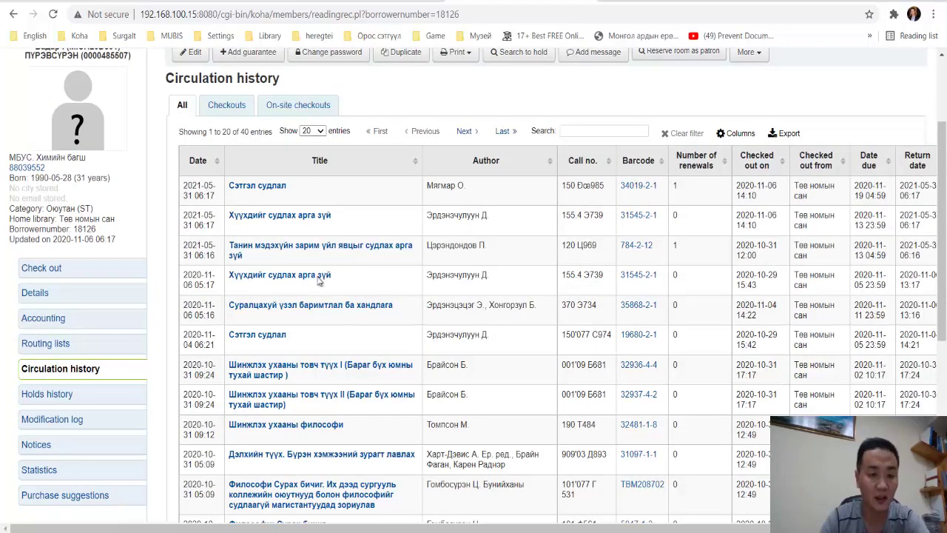
left_click_drag(193, 185, 209, 185)
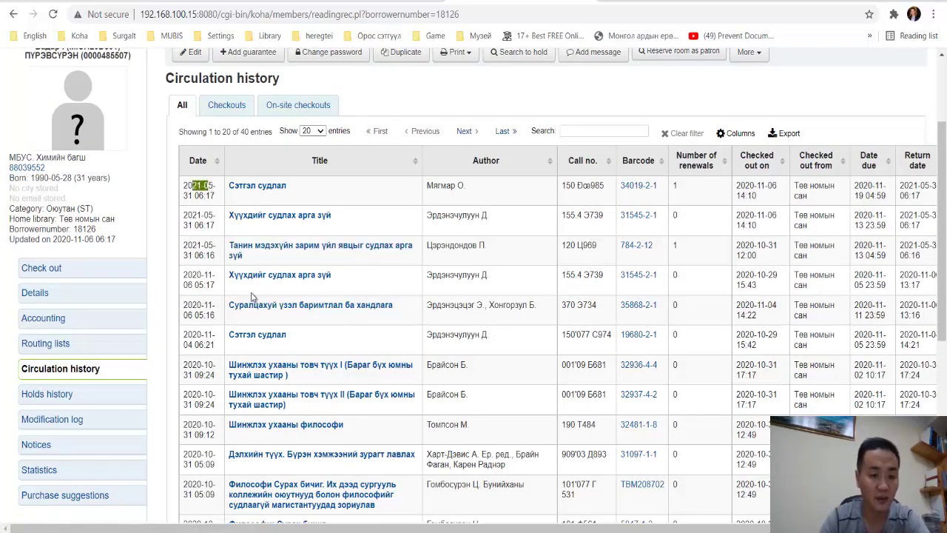
scroll(196, 360, "down", 5)
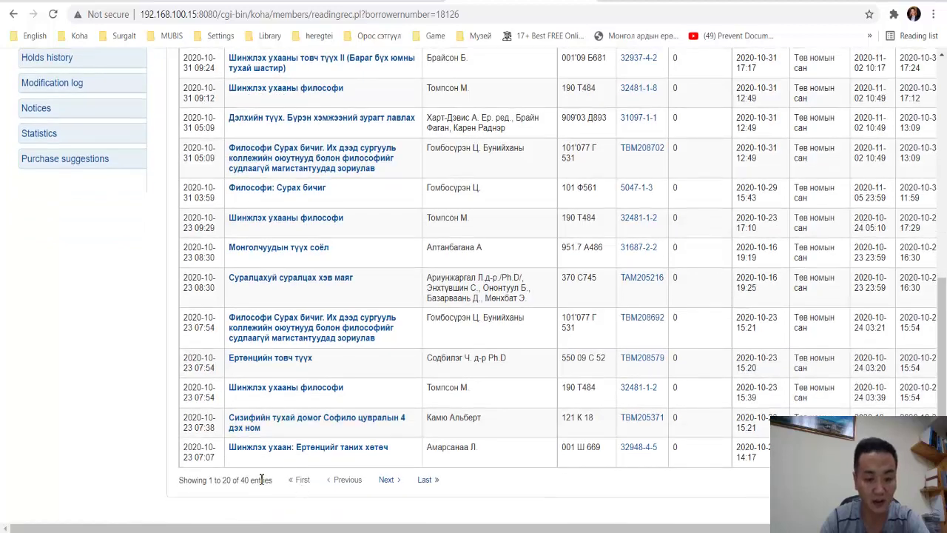
scroll(506, 419, "up", 5)
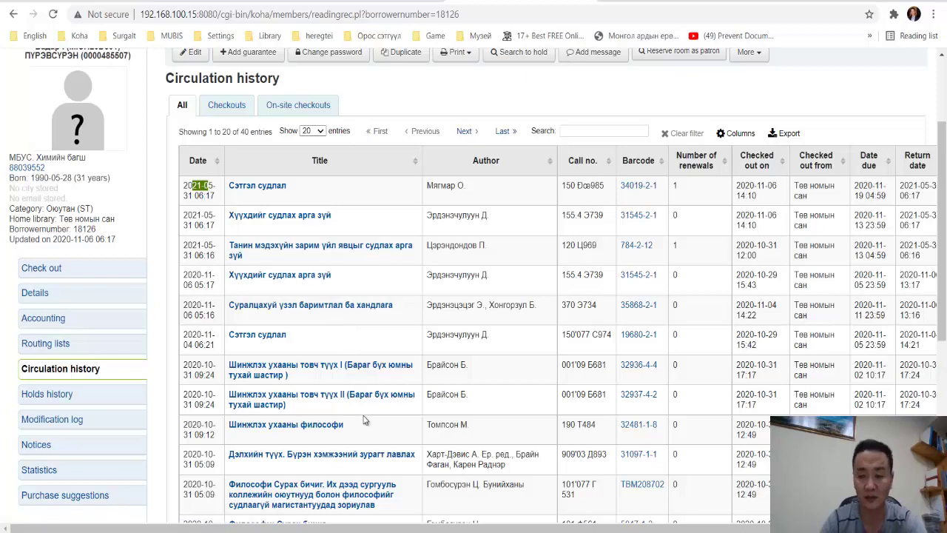
scroll(362, 431, "down", 2)
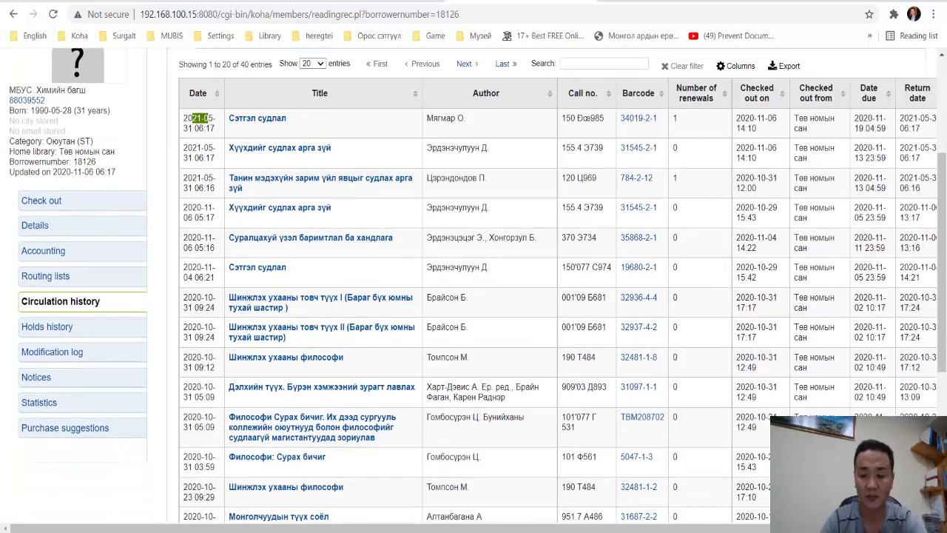
scroll(363, 431, "right", 1)
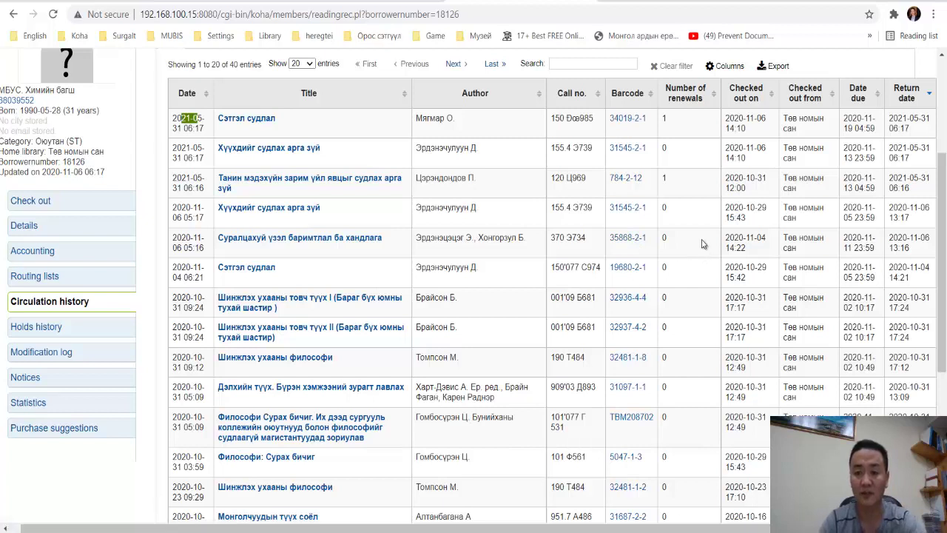
left_click(669, 122)
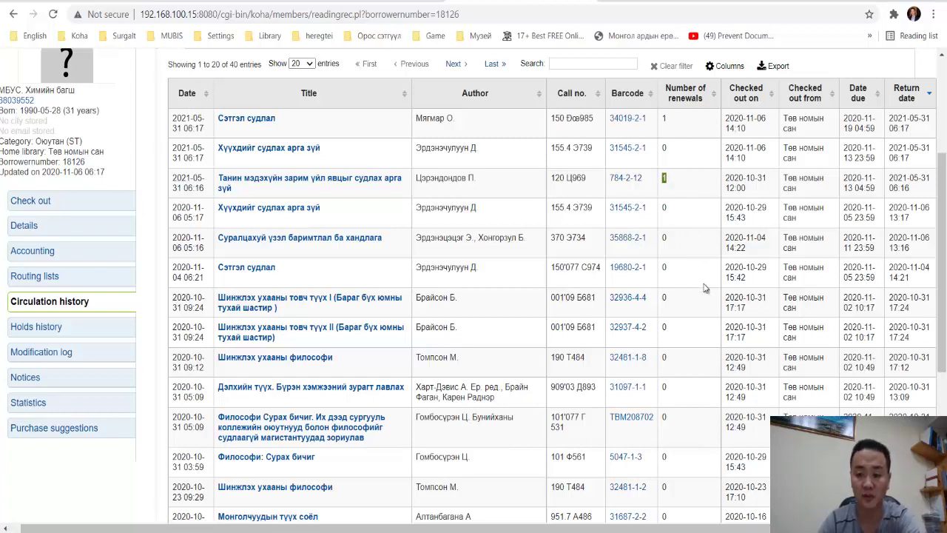
scroll(706, 305, "down", 4)
scroll(703, 312, "up", 5)
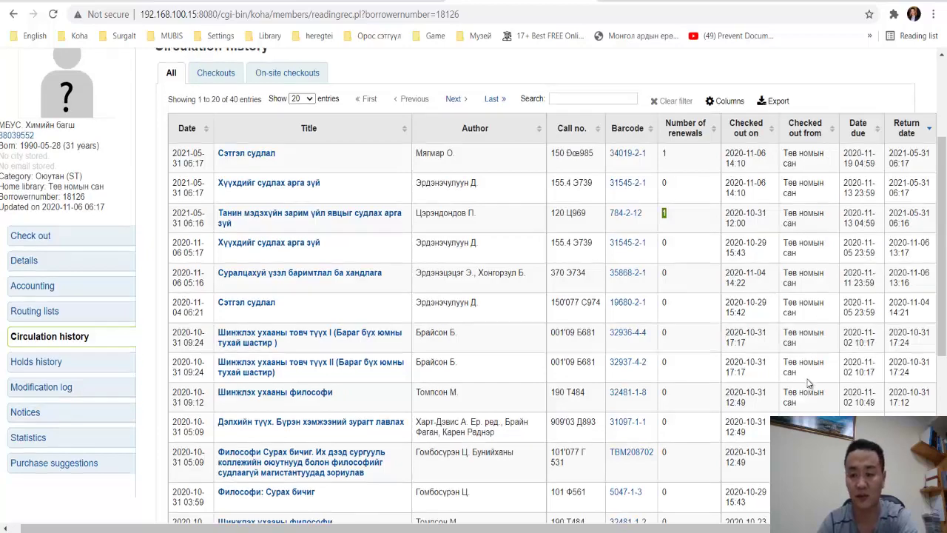
scroll(811, 370, "down", 5)
scroll(814, 385, "up", 7)
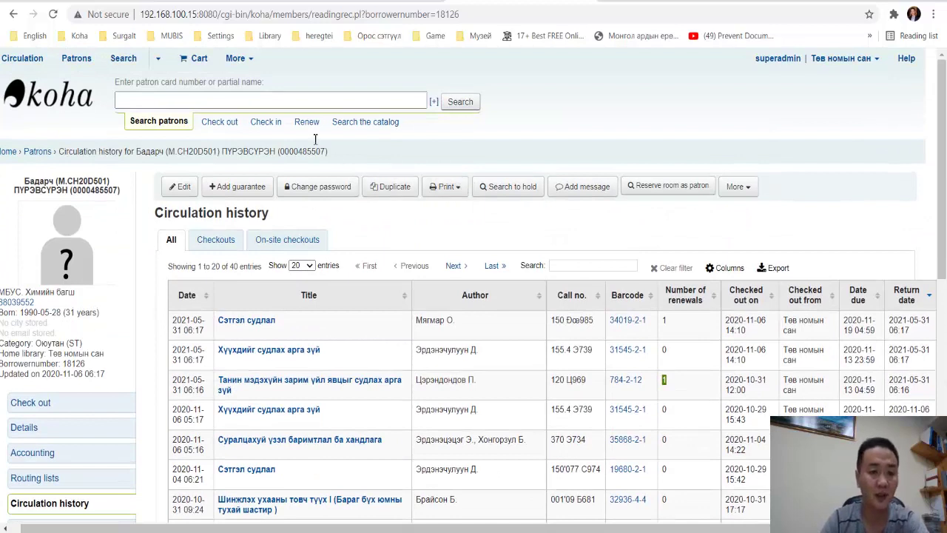
Step: Visit the Reports home page and open the Overdues report in the Circulation module
left_click(247, 60)
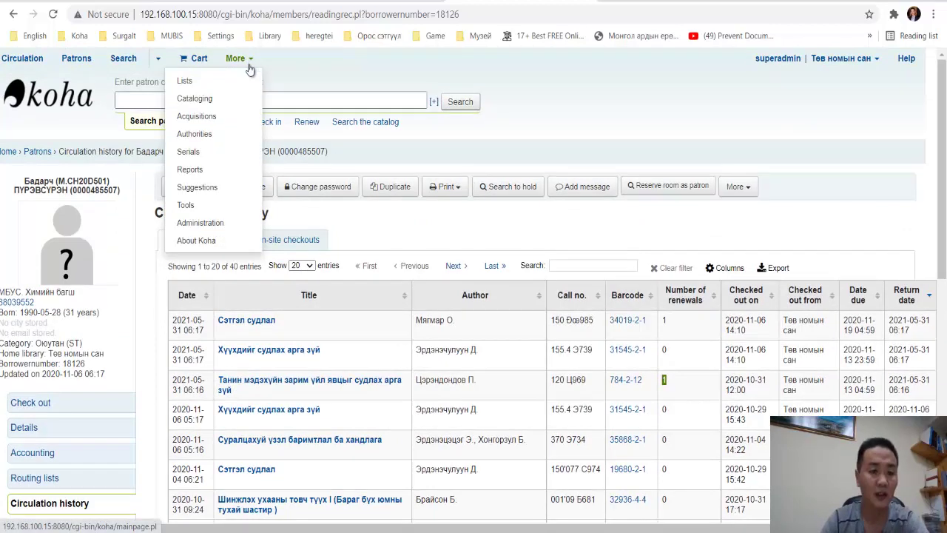
left_click(208, 171)
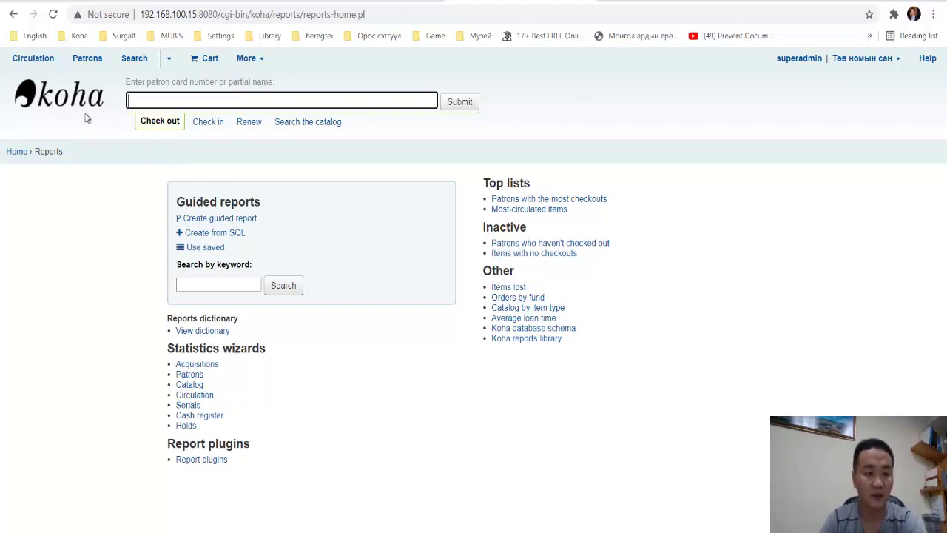
left_click(33, 59)
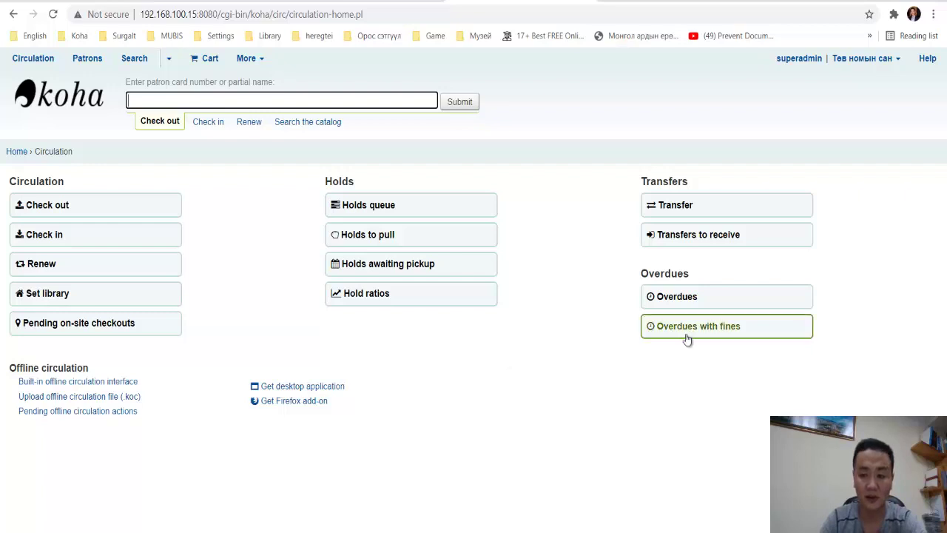
left_click(681, 297)
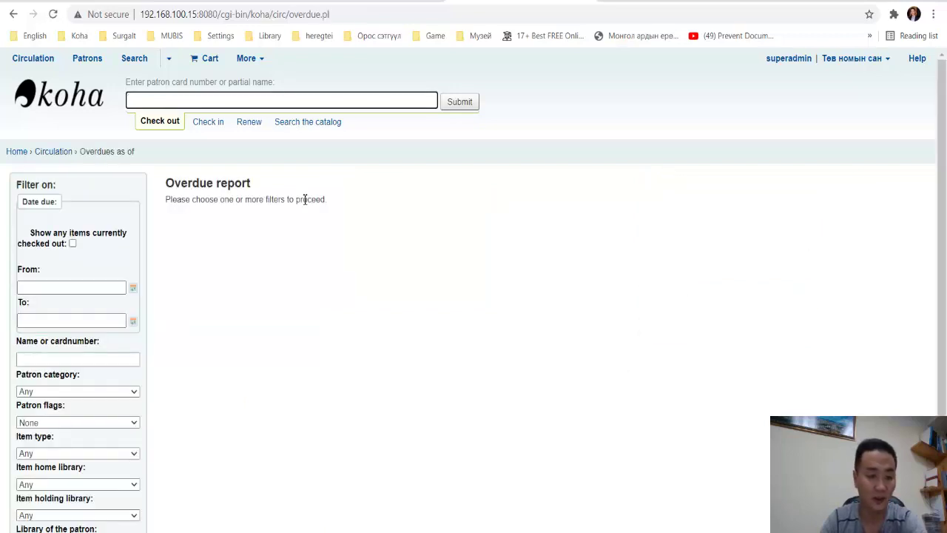
Step: Set the start of the overdue report's due date range to 2021-06-01
left_click(131, 288)
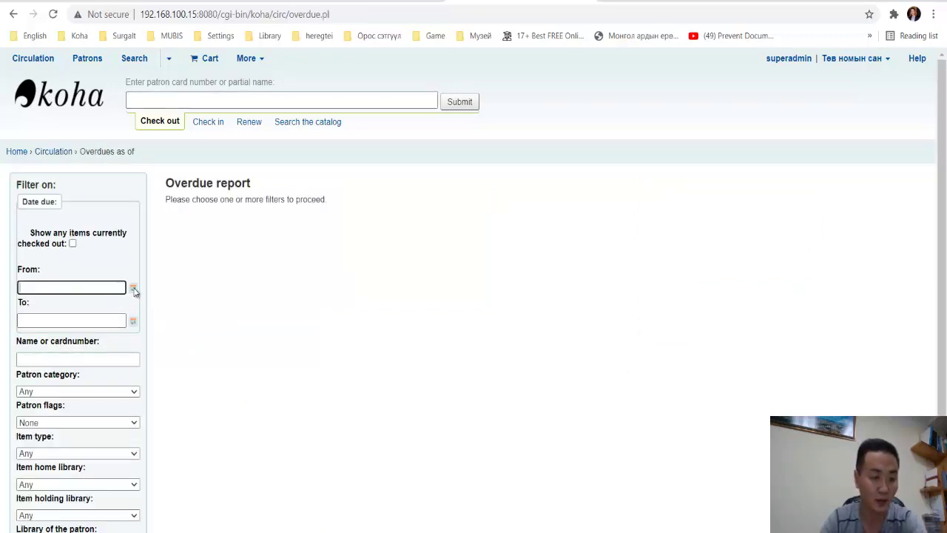
left_click(52, 344)
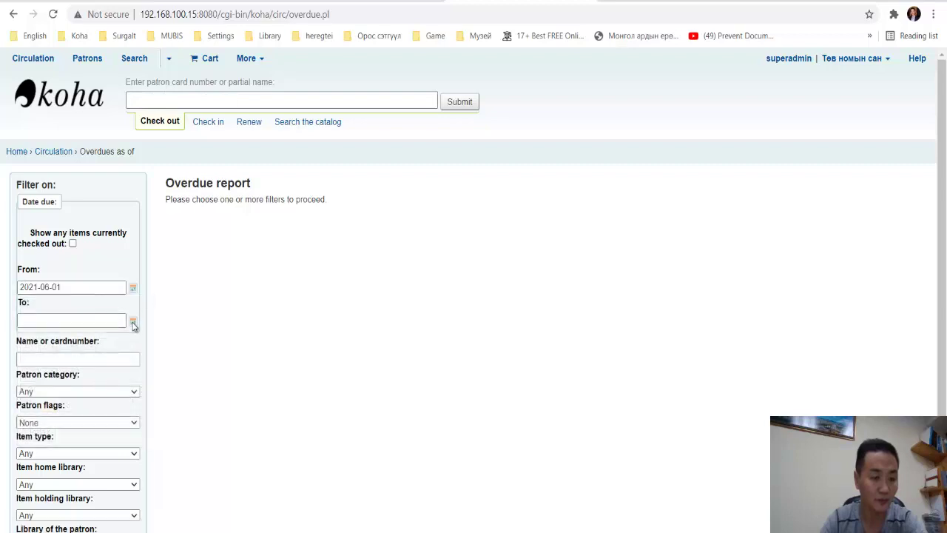
left_click(134, 321)
left_click(73, 340)
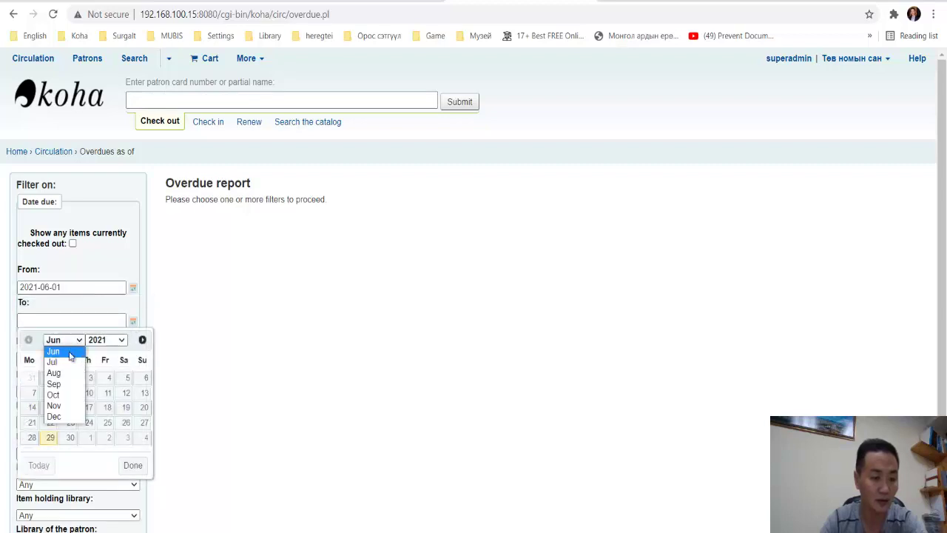
left_click(69, 354)
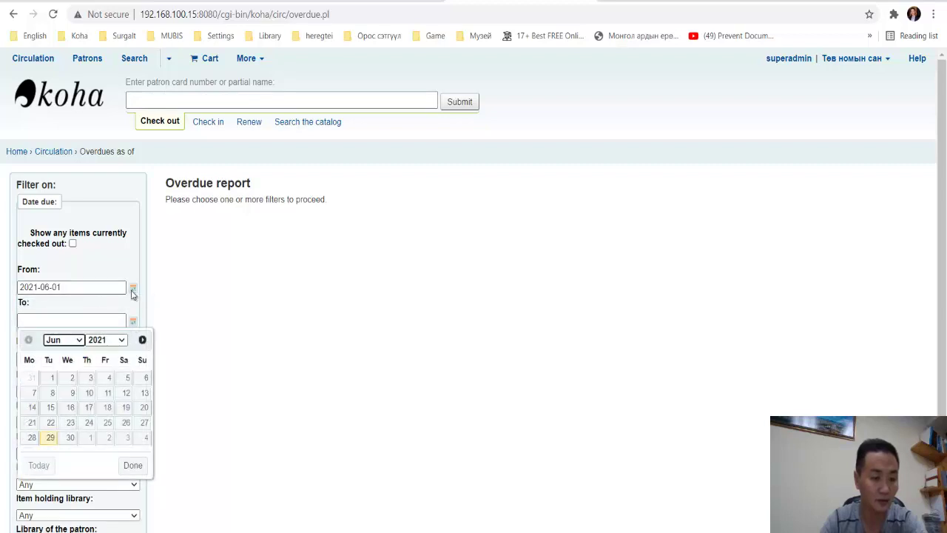
left_click(132, 289)
left_click(74, 307)
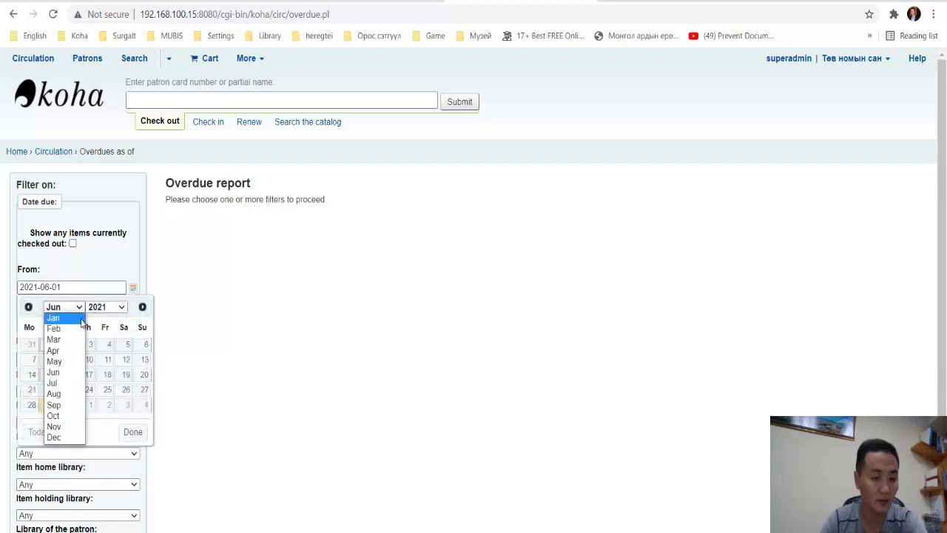
left_click(58, 316)
left_click(186, 296)
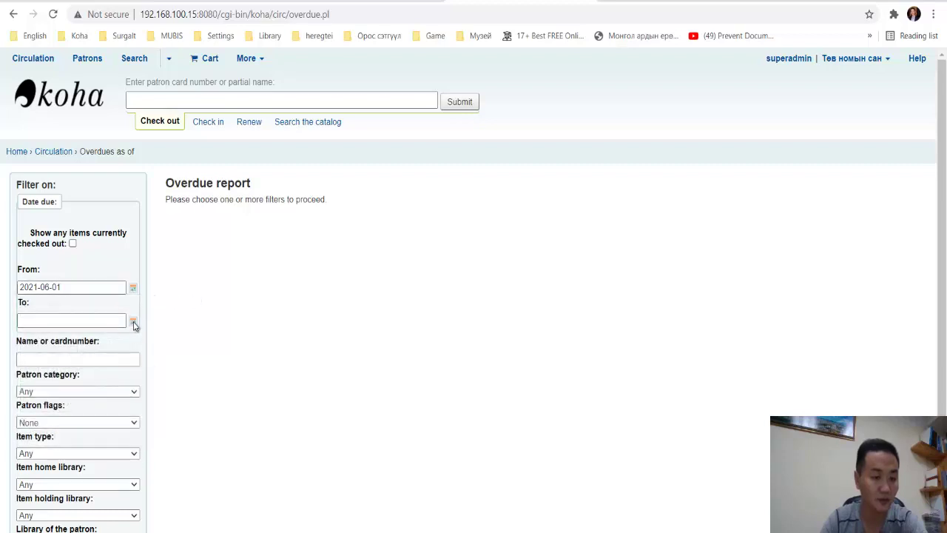
Step: Filter the overdue report to items with due dates from 2021-01-01 to 2021-06-01
left_click(122, 321)
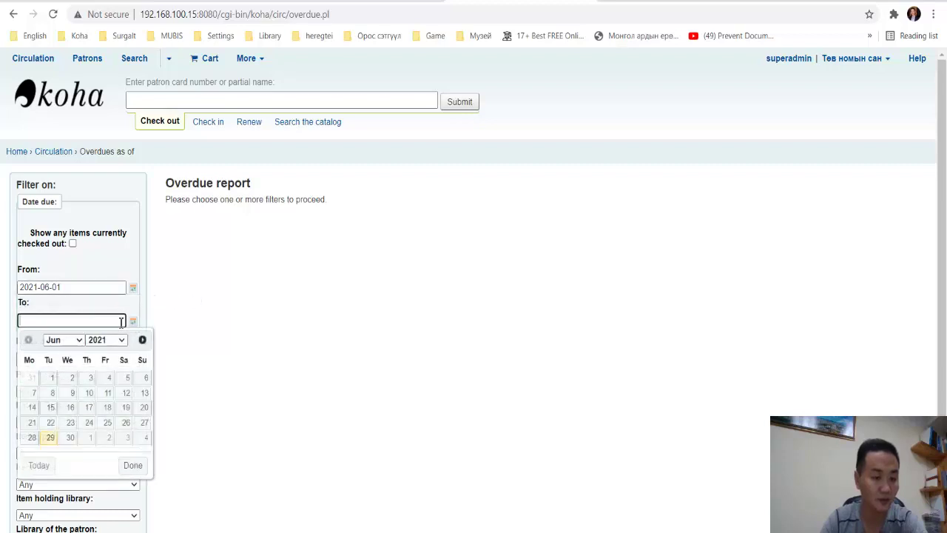
left_click(52, 378)
left_click(103, 288)
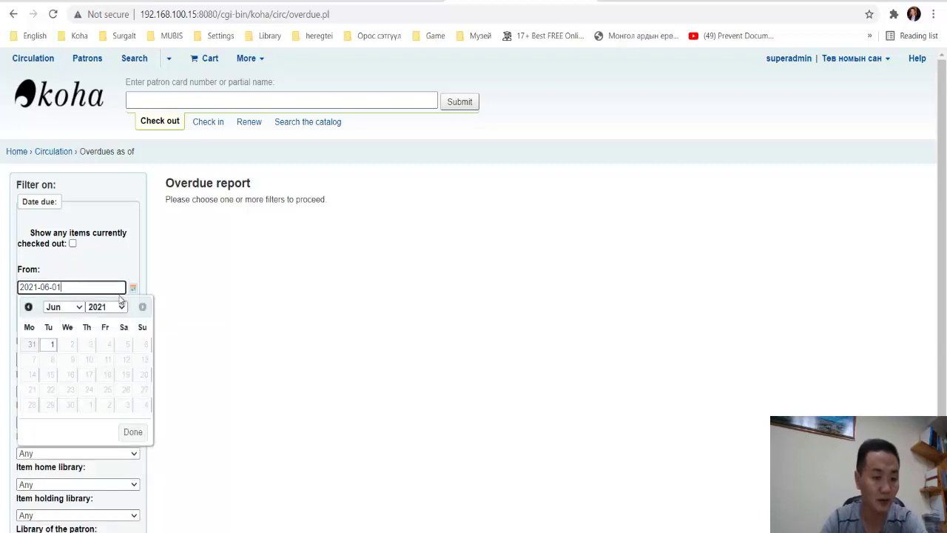
left_click(76, 307)
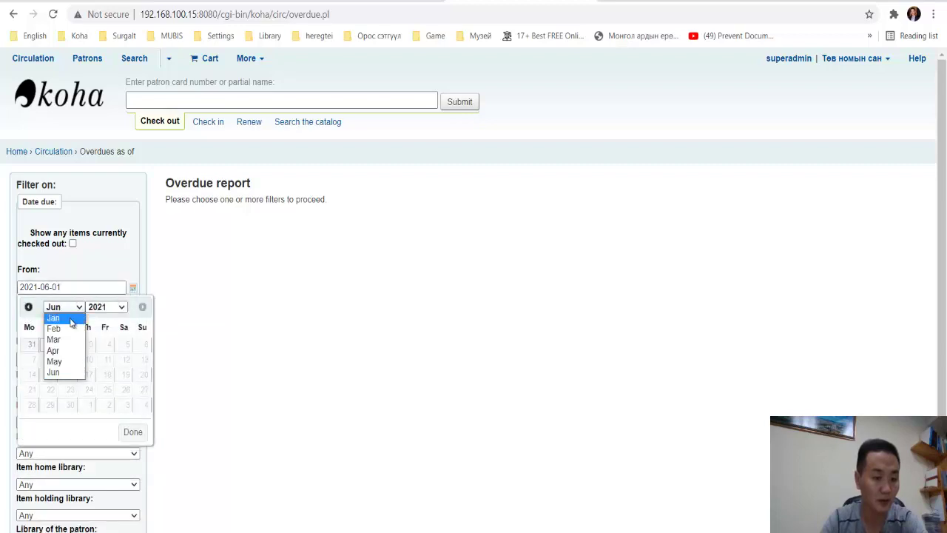
left_click(74, 318)
left_click(108, 345)
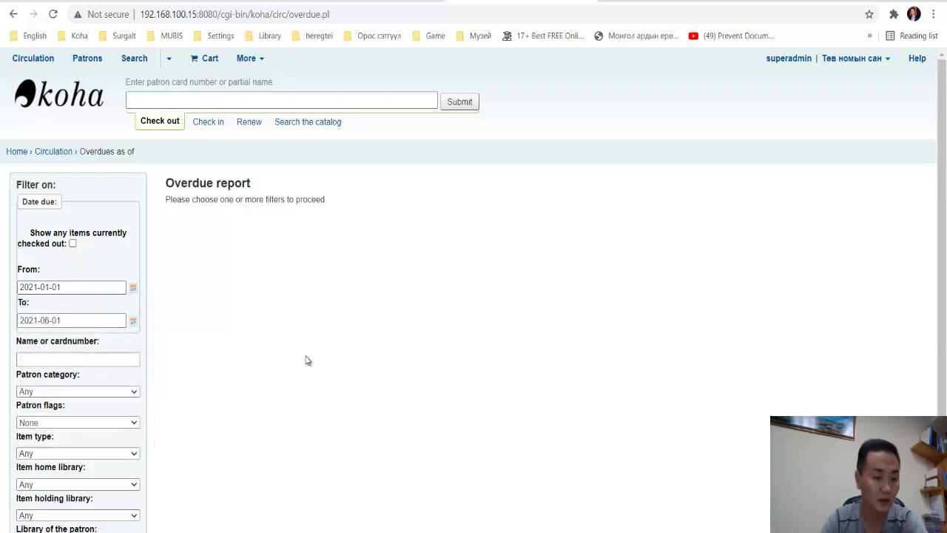
scroll(310, 364, "down", 1)
scroll(304, 364, "down", 1)
left_click(51, 451)
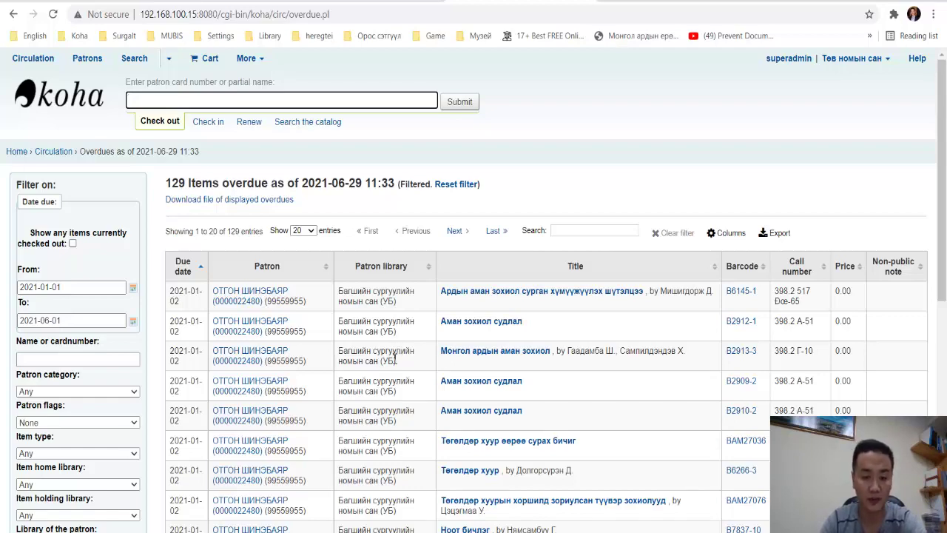
Step: Examine the filtered overdue list, checking the due dates, patrons, patron libraries, titles, barcodes and call numbers
scroll(395, 359, "down", 5)
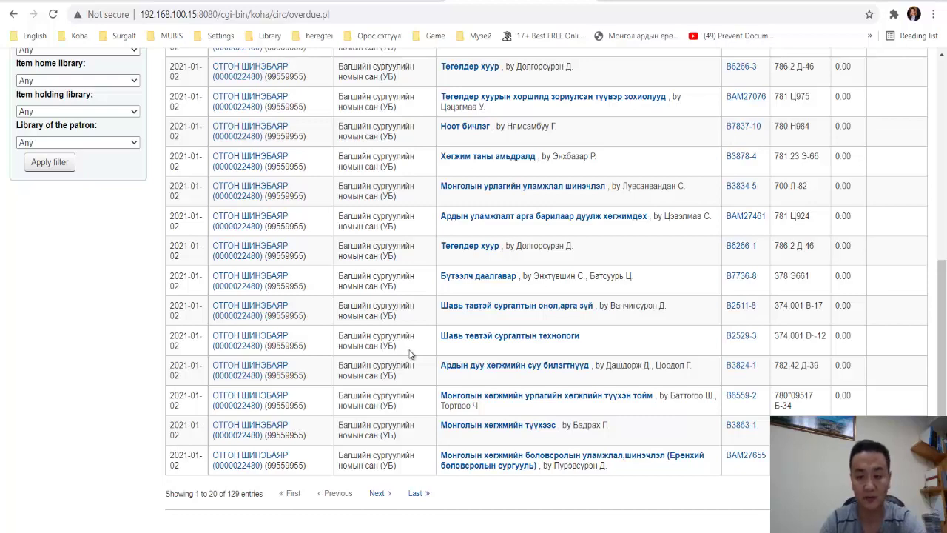
scroll(411, 354, "up", 5)
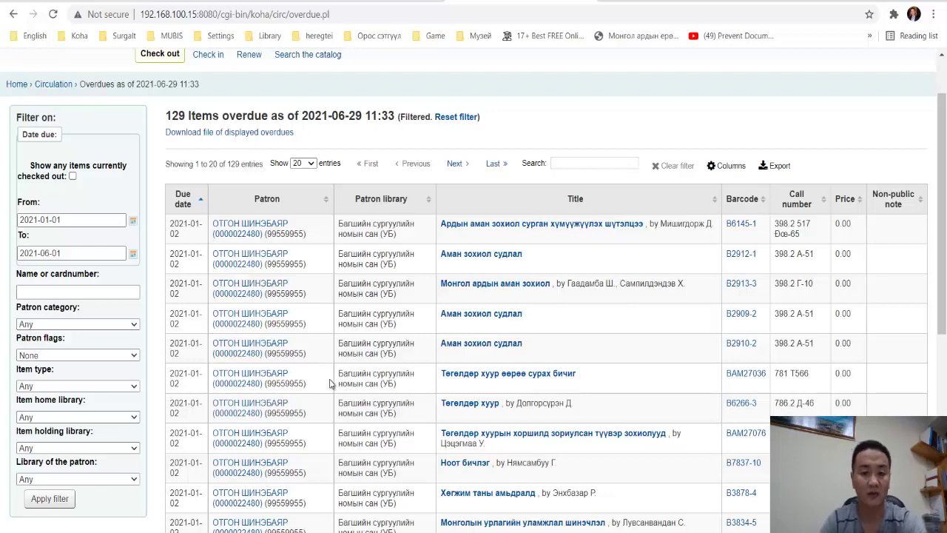
scroll(333, 383, "down", 5)
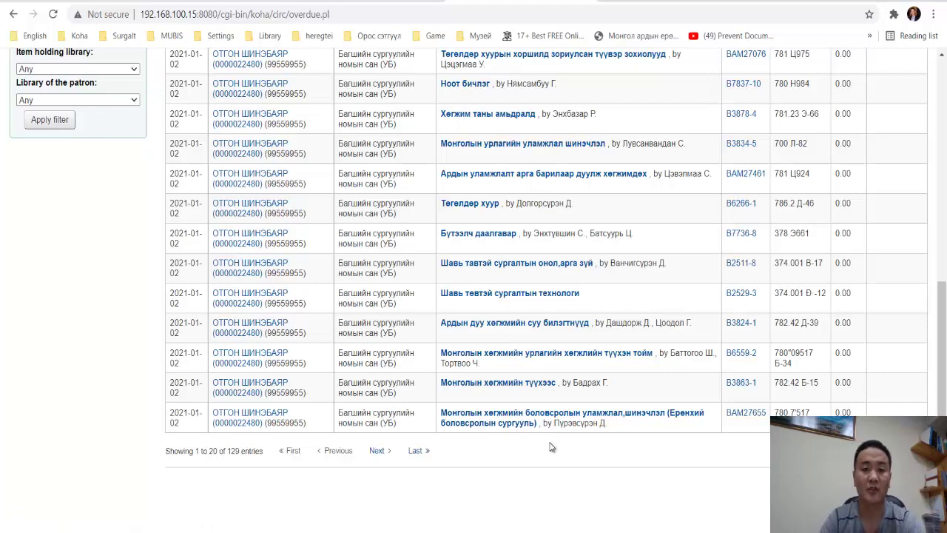
scroll(551, 440, "up", 6)
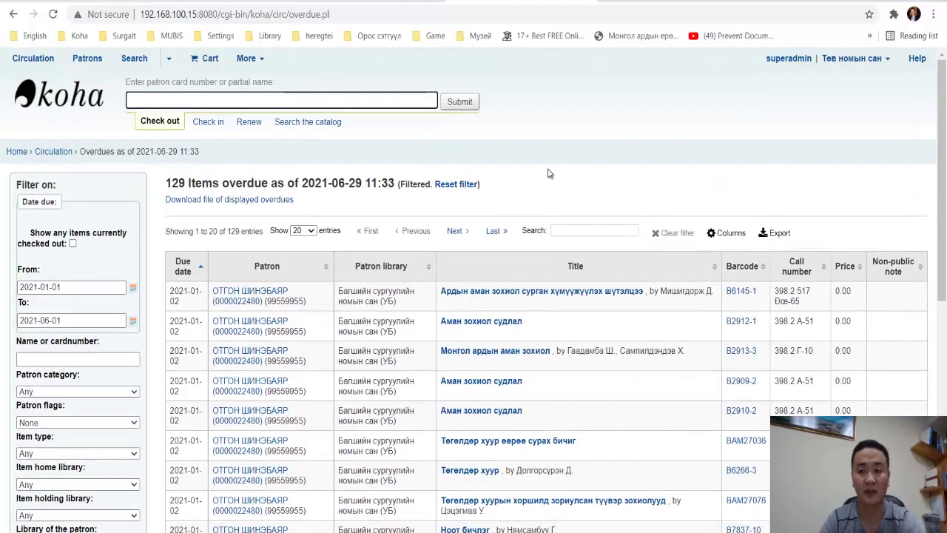